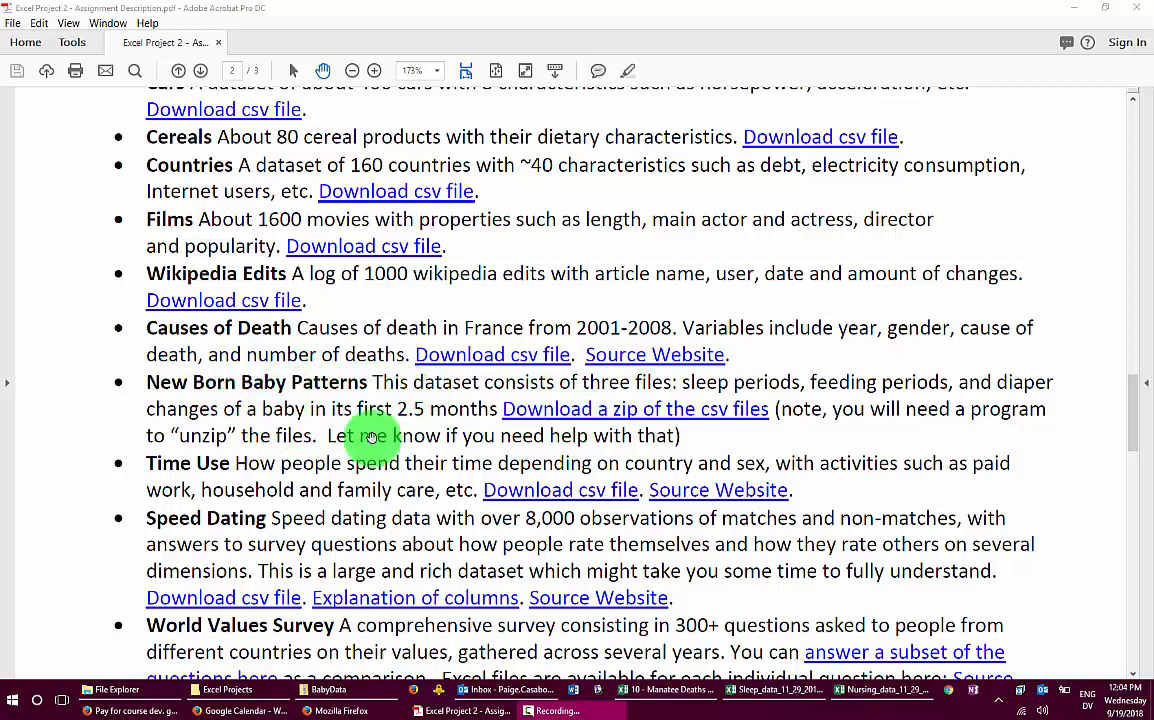
- Download the zip of csv files for the New Born Baby Patterns dataset and open BabyData.zip with Windows Explorer
{"action": "left_click", "coordinate": [577, 416]}
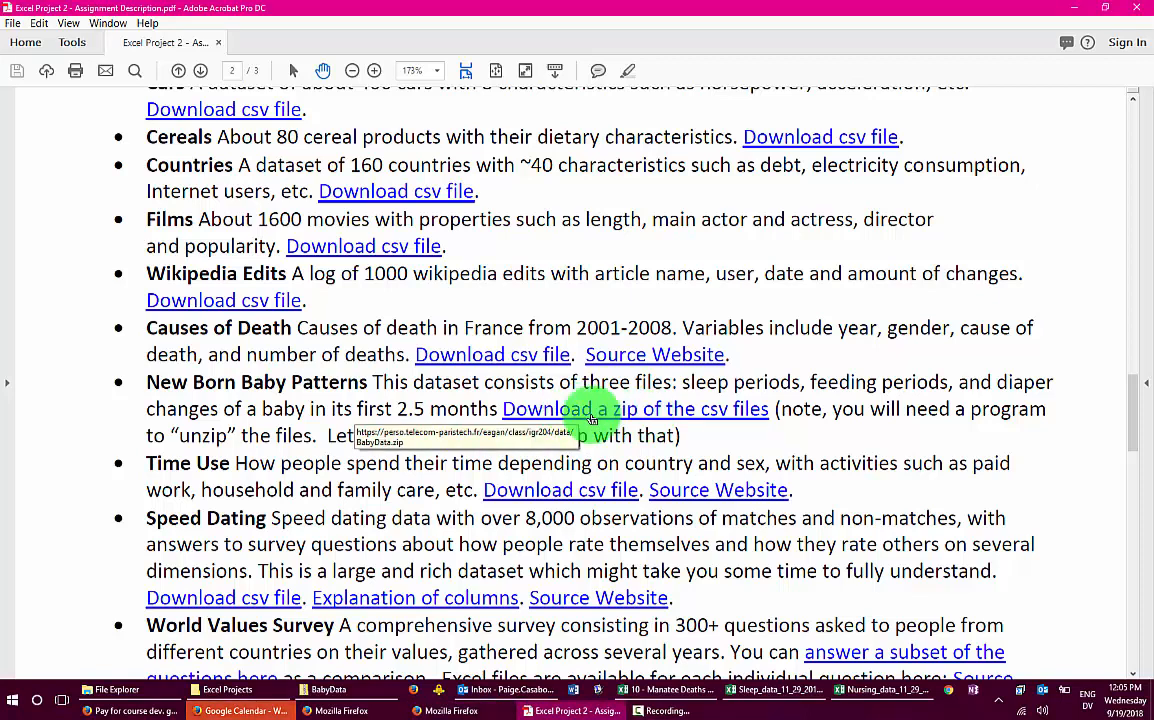
{"action": "left_click", "coordinate": [250, 711]}
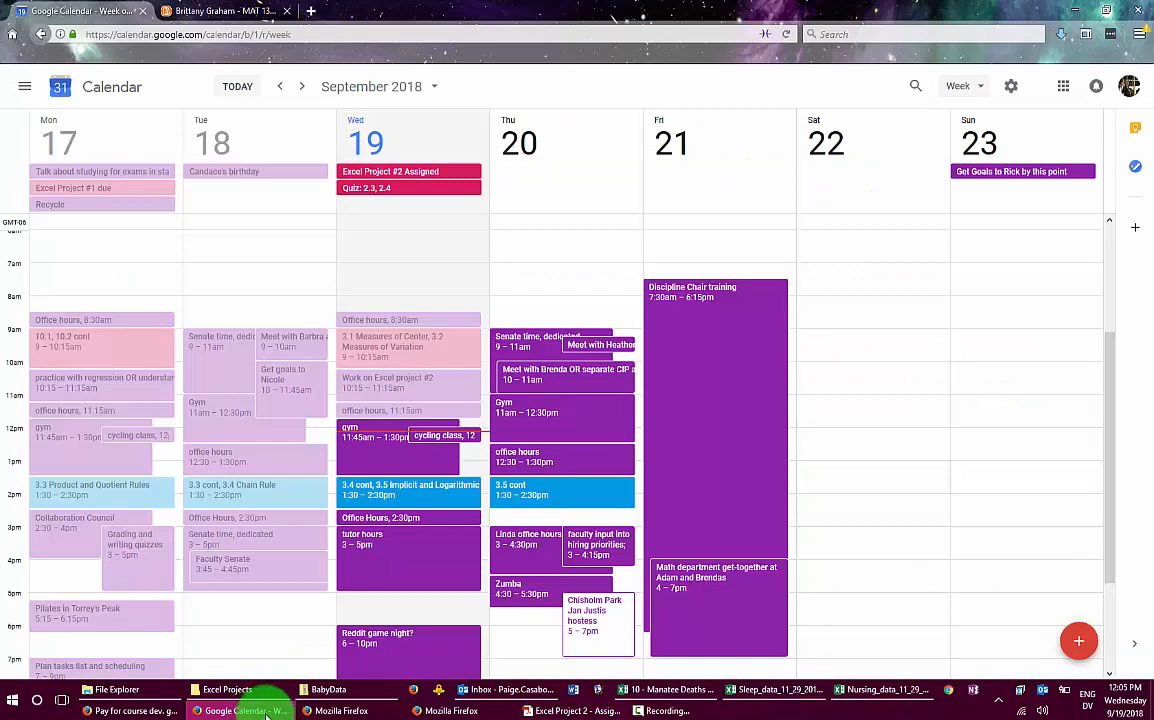
{"action": "left_click", "coordinate": [1078, 10]}
{"action": "left_click_drag", "start_coordinate": [235, 189], "coordinate": [418, 219]}
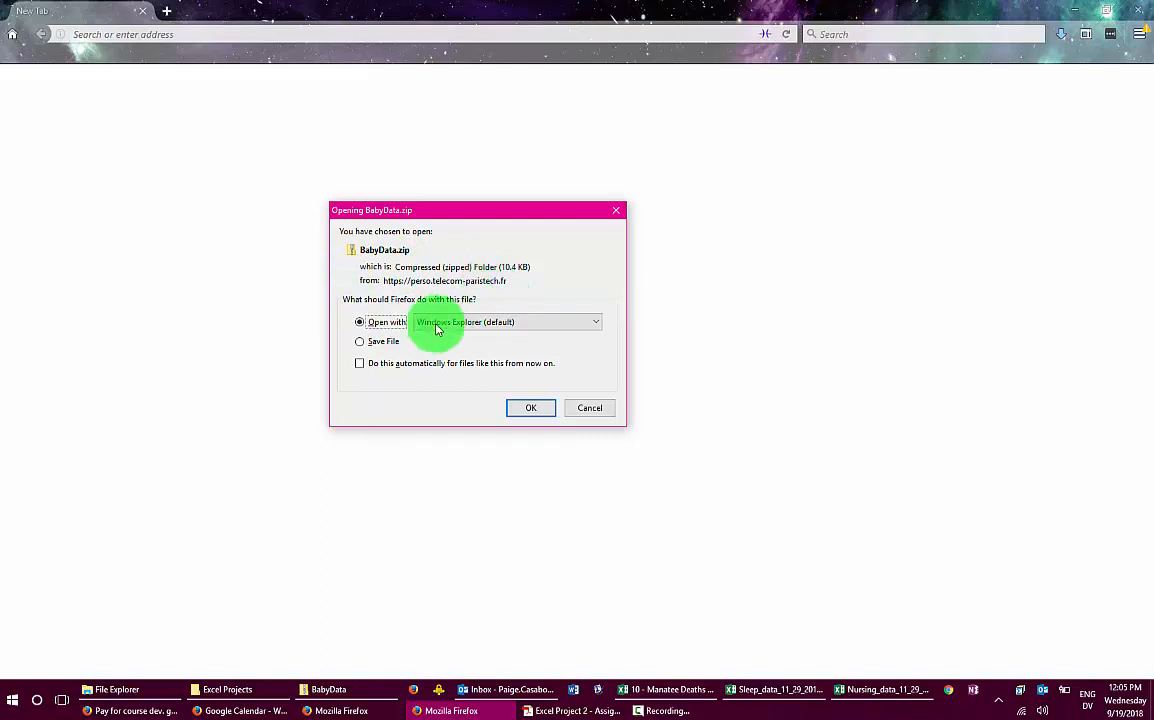
{"action": "left_click", "coordinate": [390, 324]}
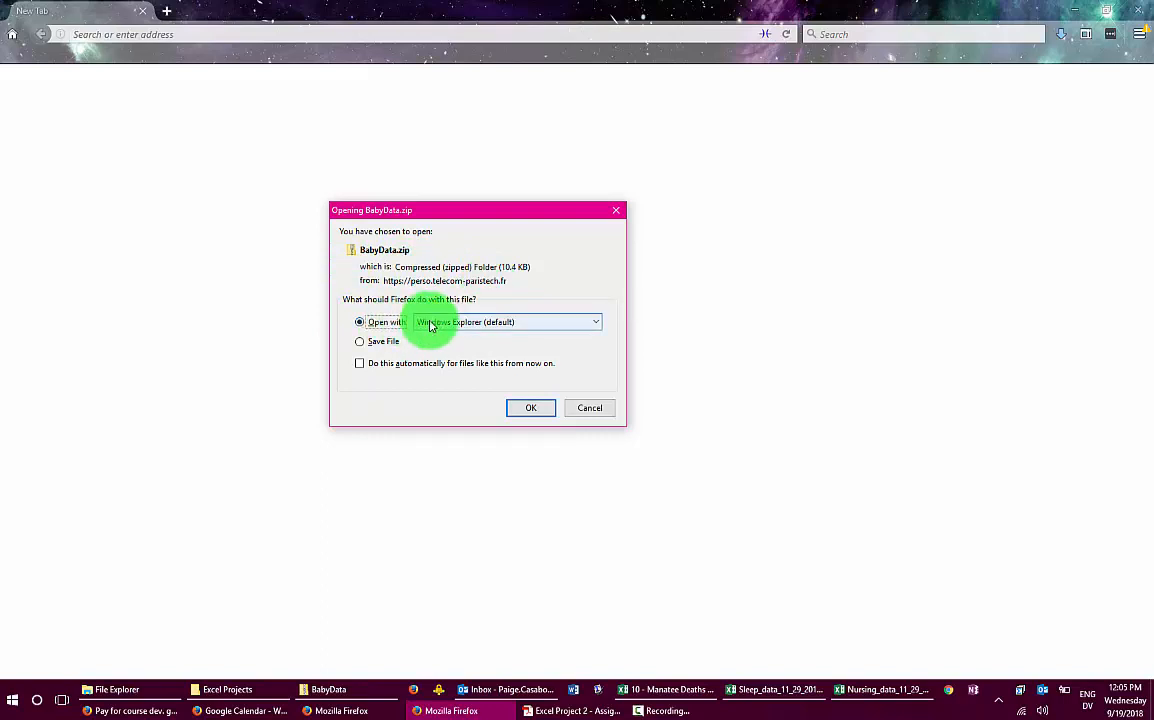
{"action": "left_click", "coordinate": [528, 322]}
{"action": "left_click", "coordinate": [530, 322]}
{"action": "left_click", "coordinate": [528, 406]}
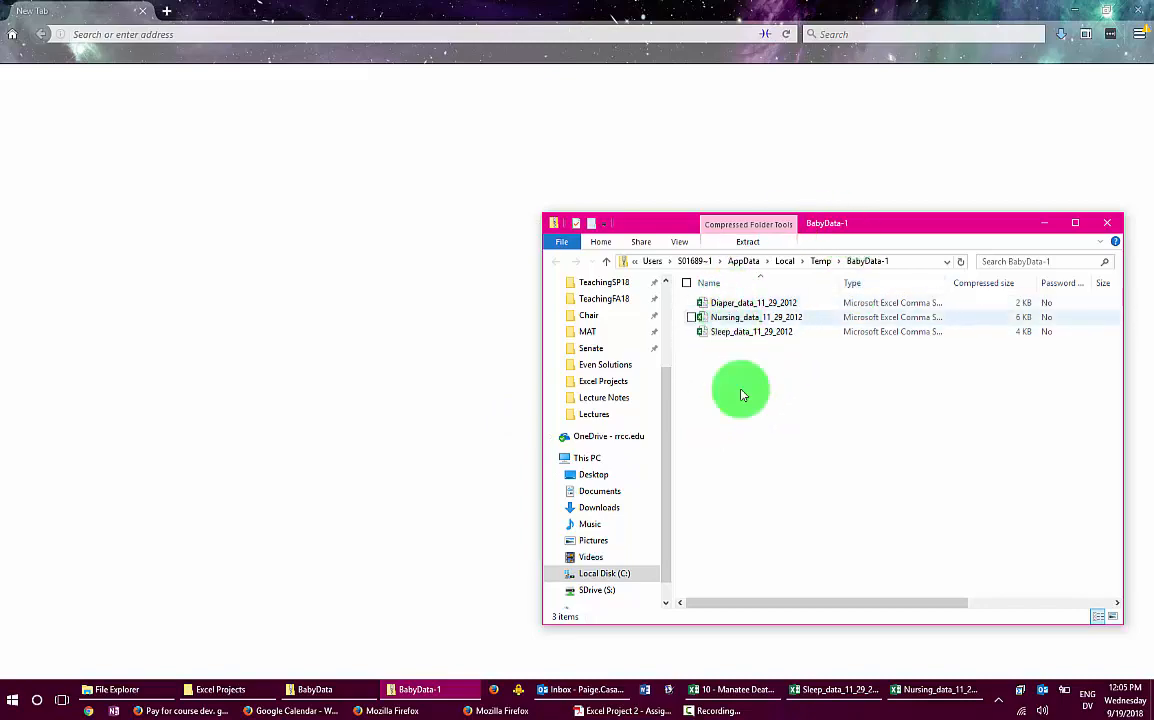
- Switch to the Nursing_data_11_29_2012 workbook in Excel and examine which cells of the first columns hold the data
{"action": "left_click", "coordinate": [930, 690]}
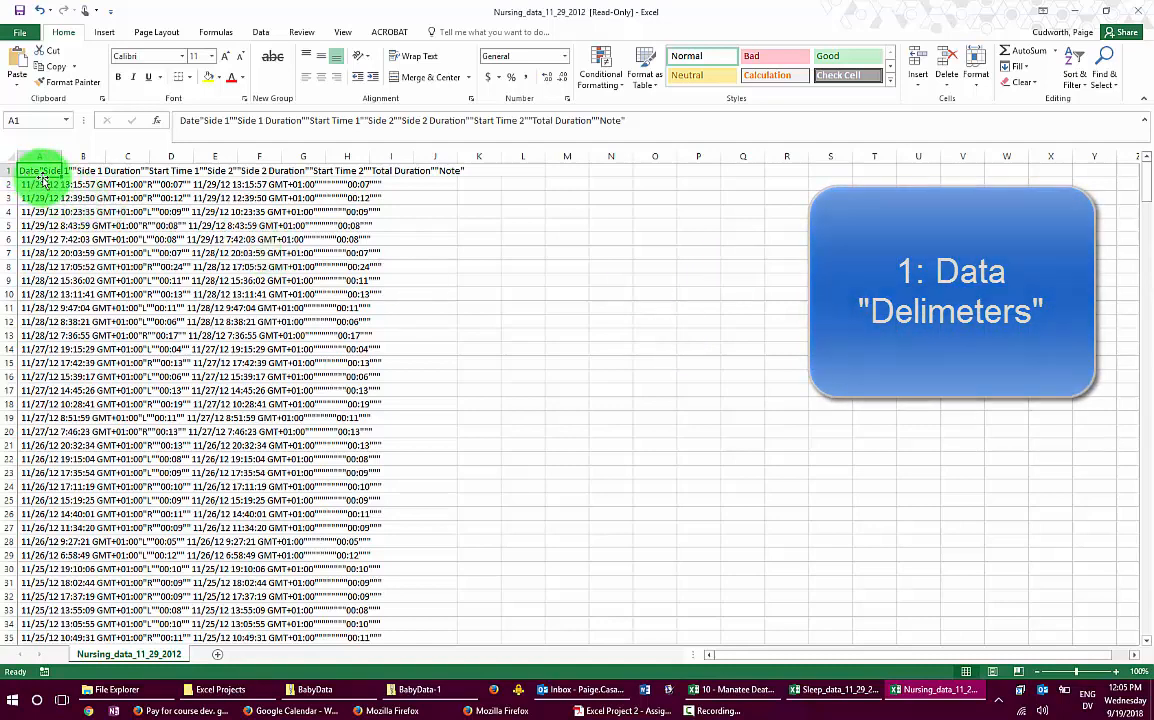
{"action": "left_click", "coordinate": [95, 288]}
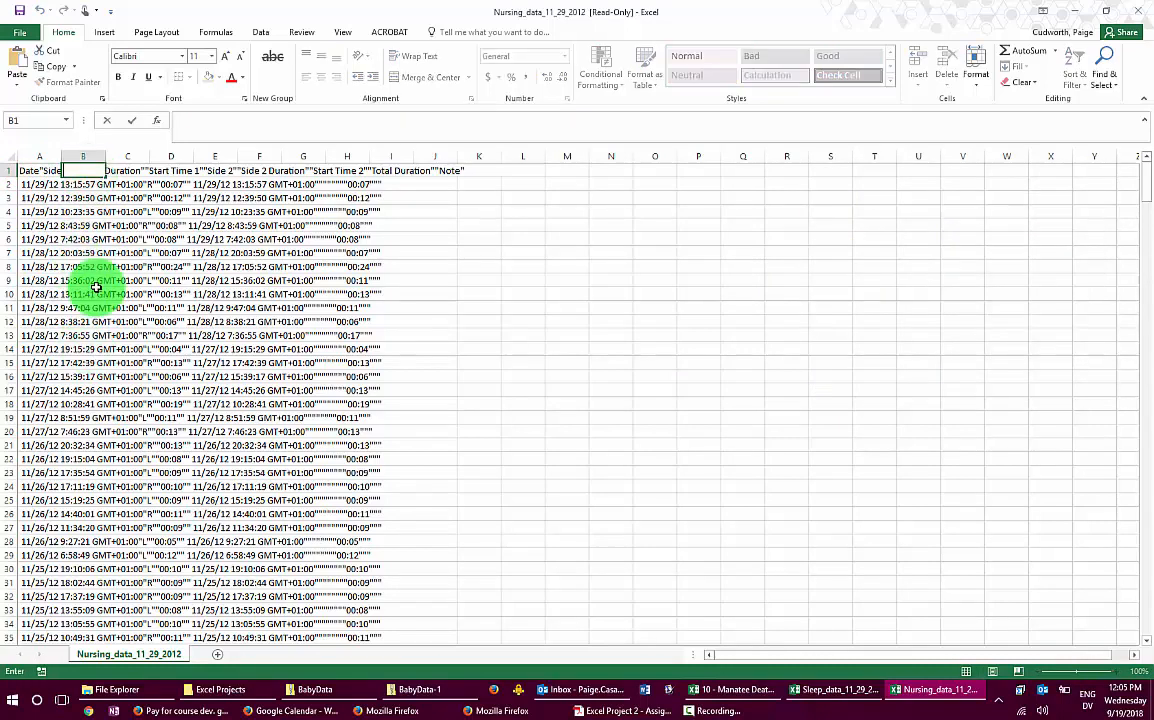
{"action": "left_click", "coordinate": [35, 156]}
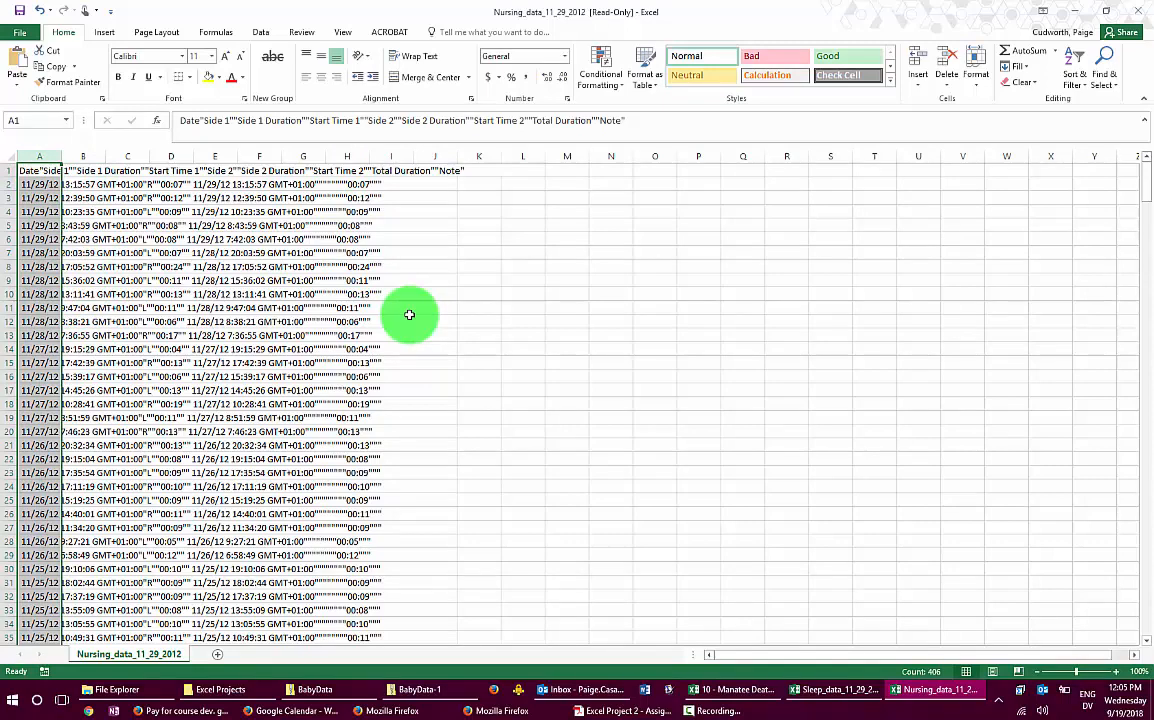
{"action": "left_click", "coordinate": [72, 185]}
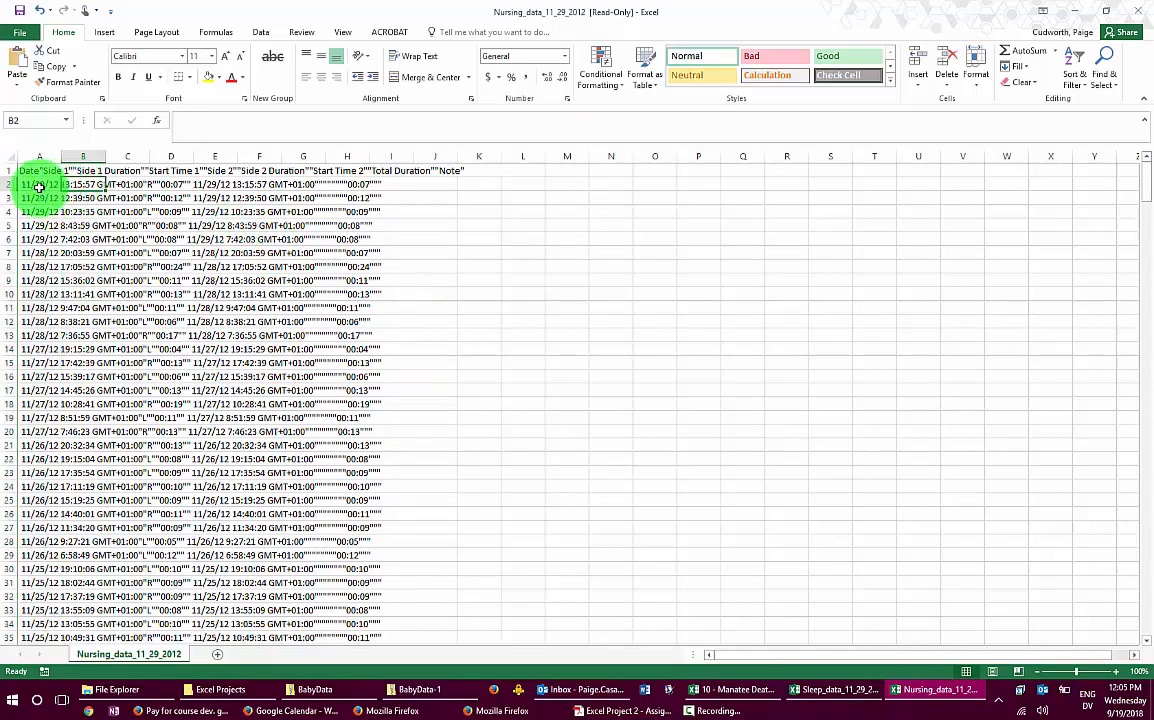
{"action": "left_click", "coordinate": [38, 186]}
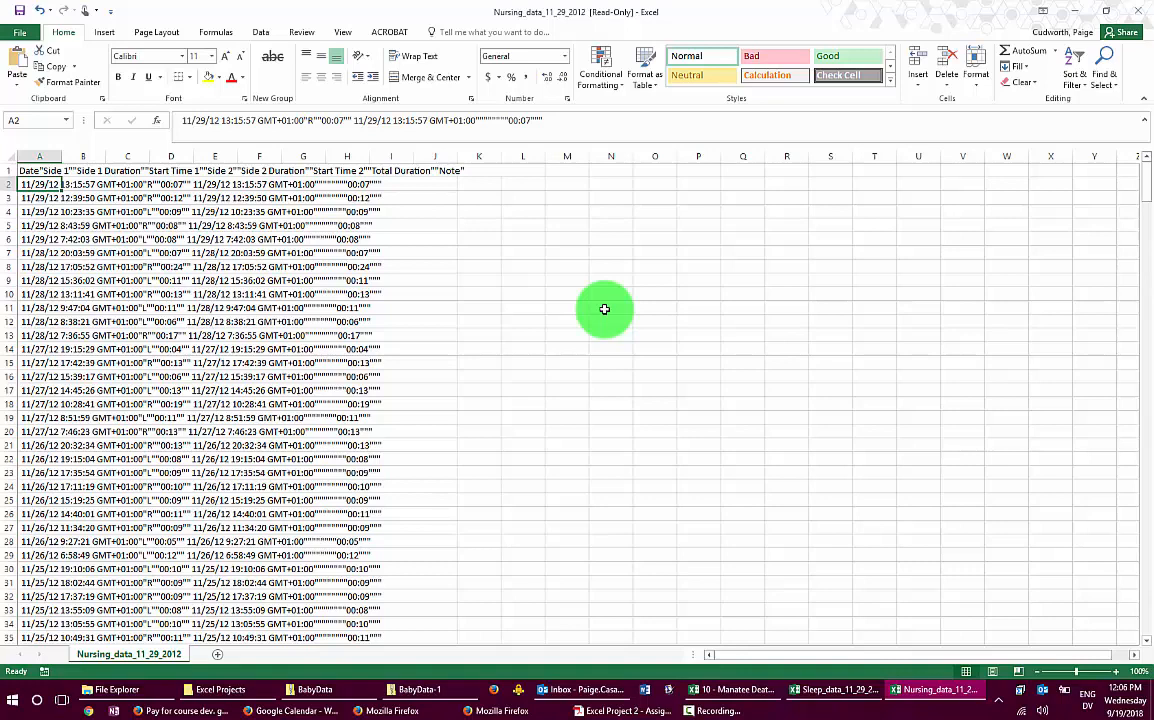
- Split column A with Text to Columns as delimited data, keeping the Tab delimiter, the double-quote text qualifier and the General format
{"action": "left_click", "coordinate": [41, 152]}
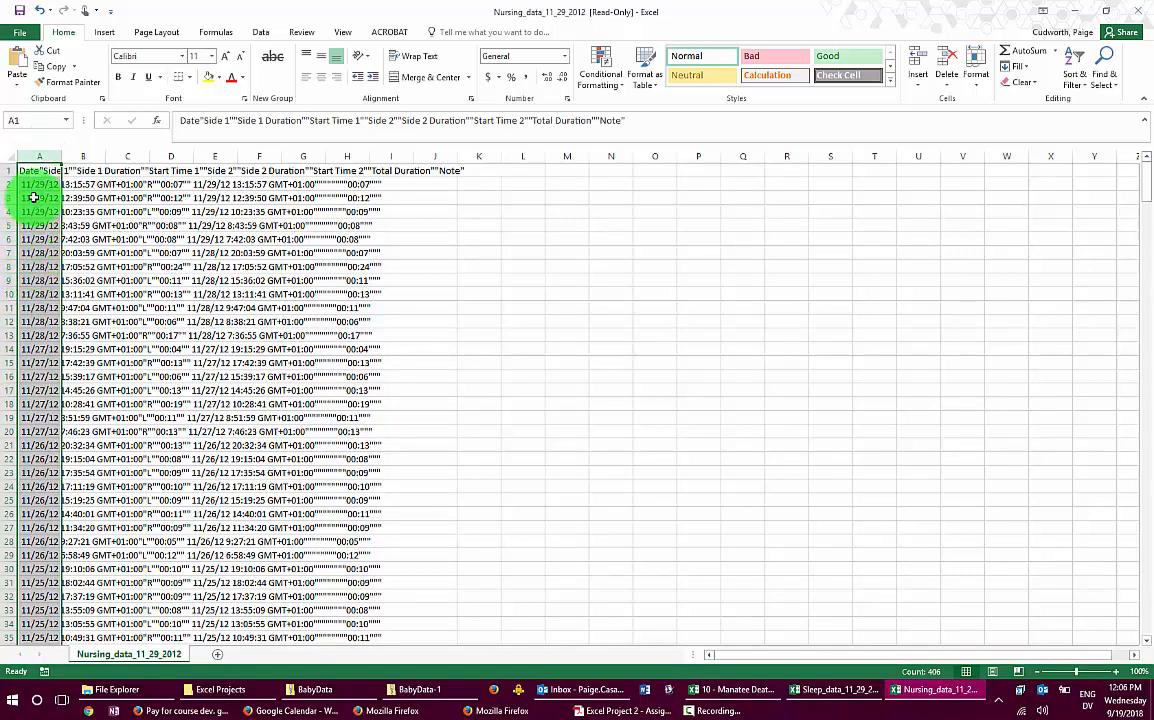
{"action": "left_click", "coordinate": [261, 33]}
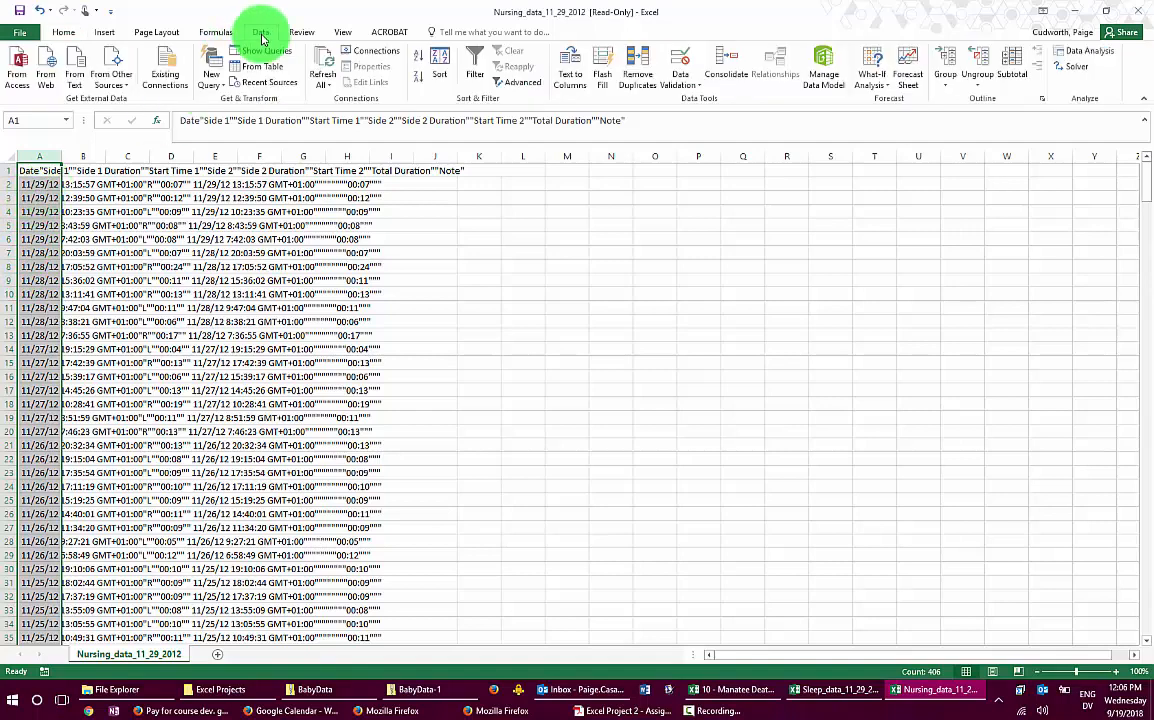
{"action": "left_click", "coordinate": [574, 64]}
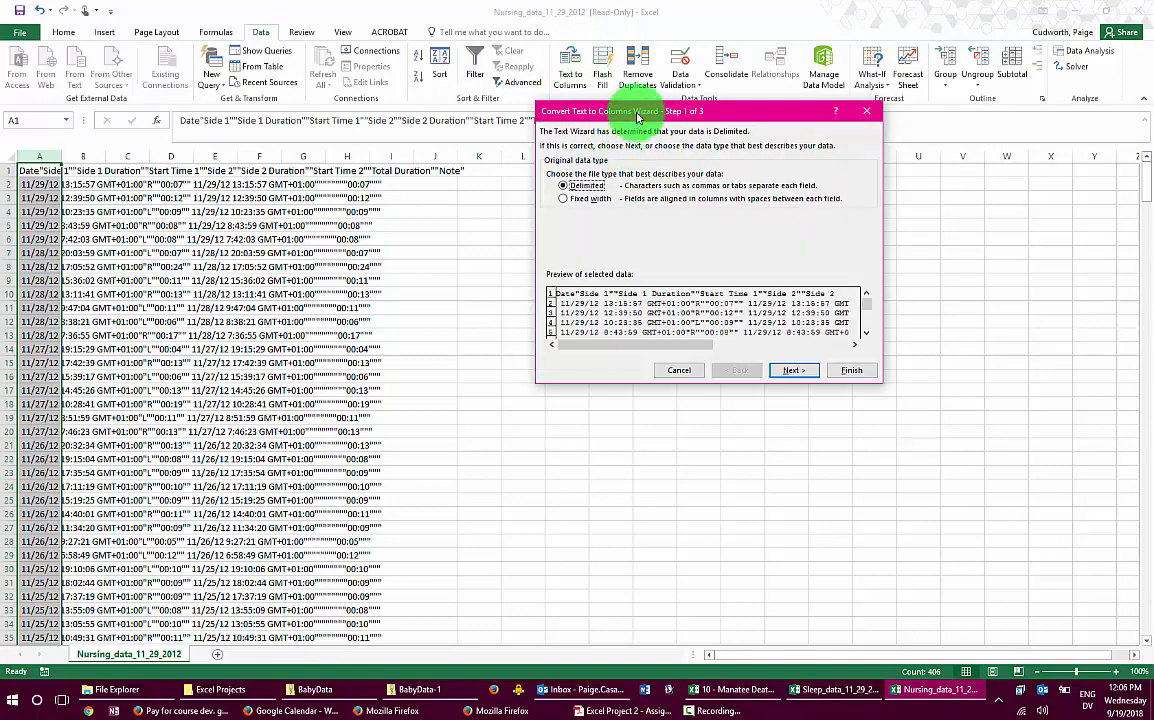
{"action": "left_click_drag", "start_coordinate": [637, 117], "coordinate": [441, 235]}
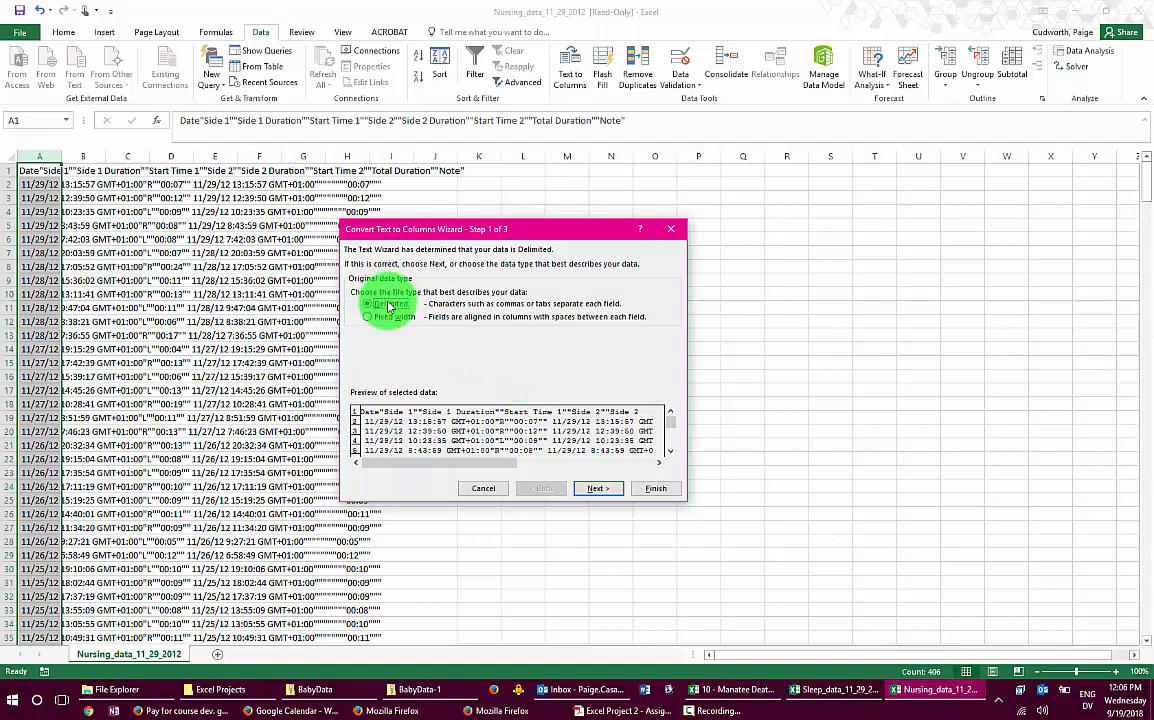
{"action": "left_click", "coordinate": [594, 489]}
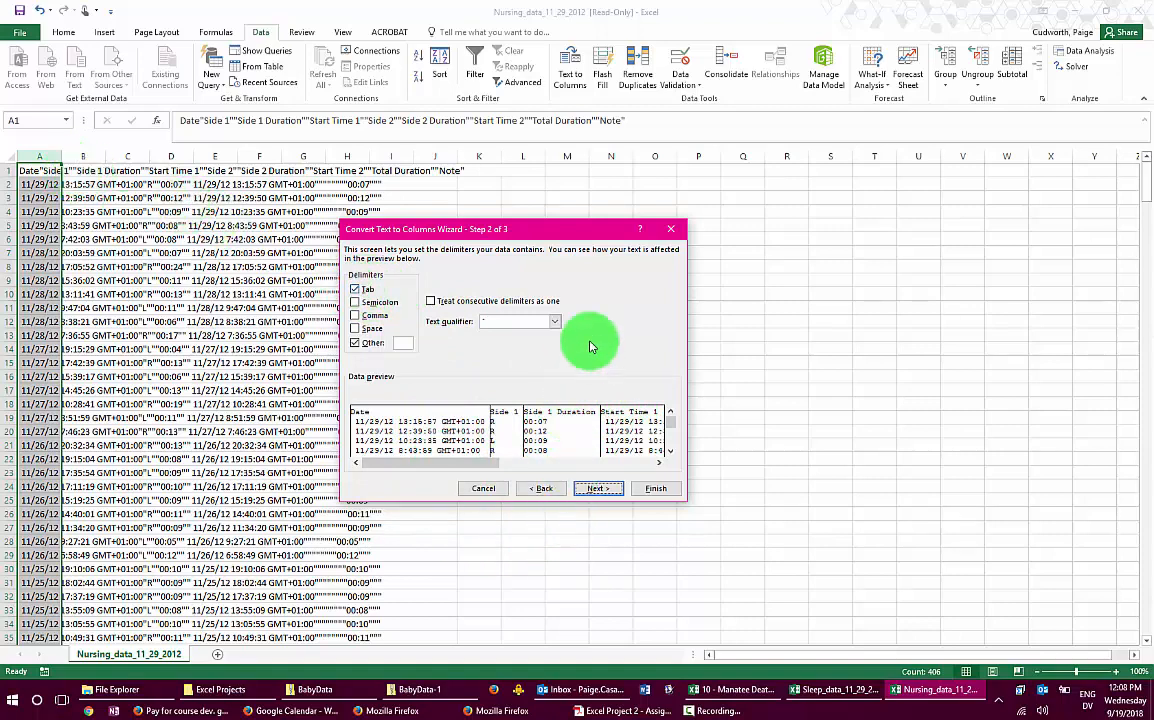
{"action": "left_click", "coordinate": [597, 488]}
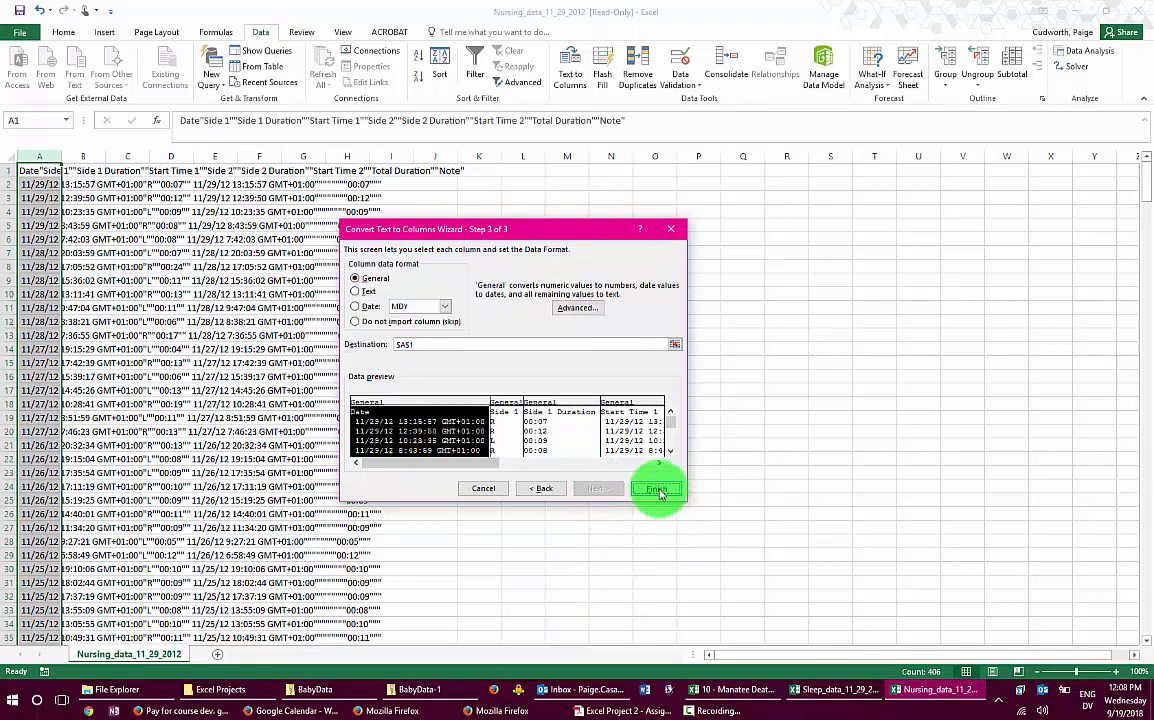
{"action": "left_click", "coordinate": [656, 489]}
- Fit the widths of the Start Time 1 and Side 1 Duration columns to their contents
{"action": "left_click_drag", "start_coordinate": [98, 253], "coordinate": [98, 245]}
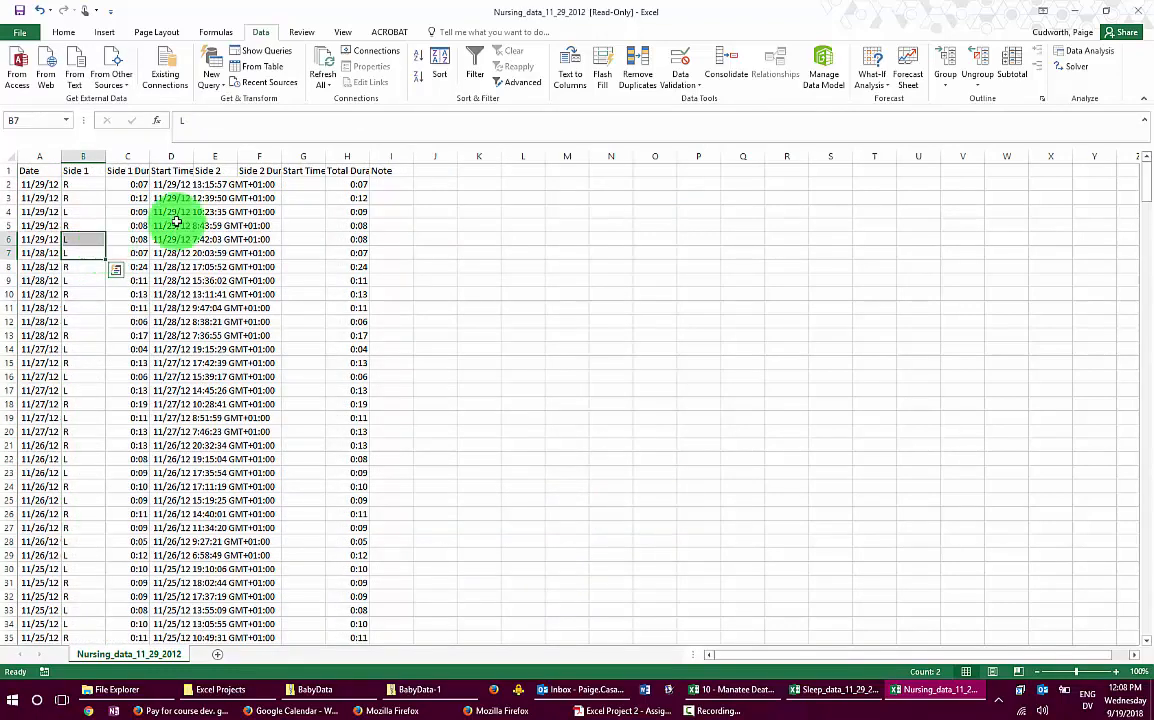
{"action": "double_click", "coordinate": [193, 152]}
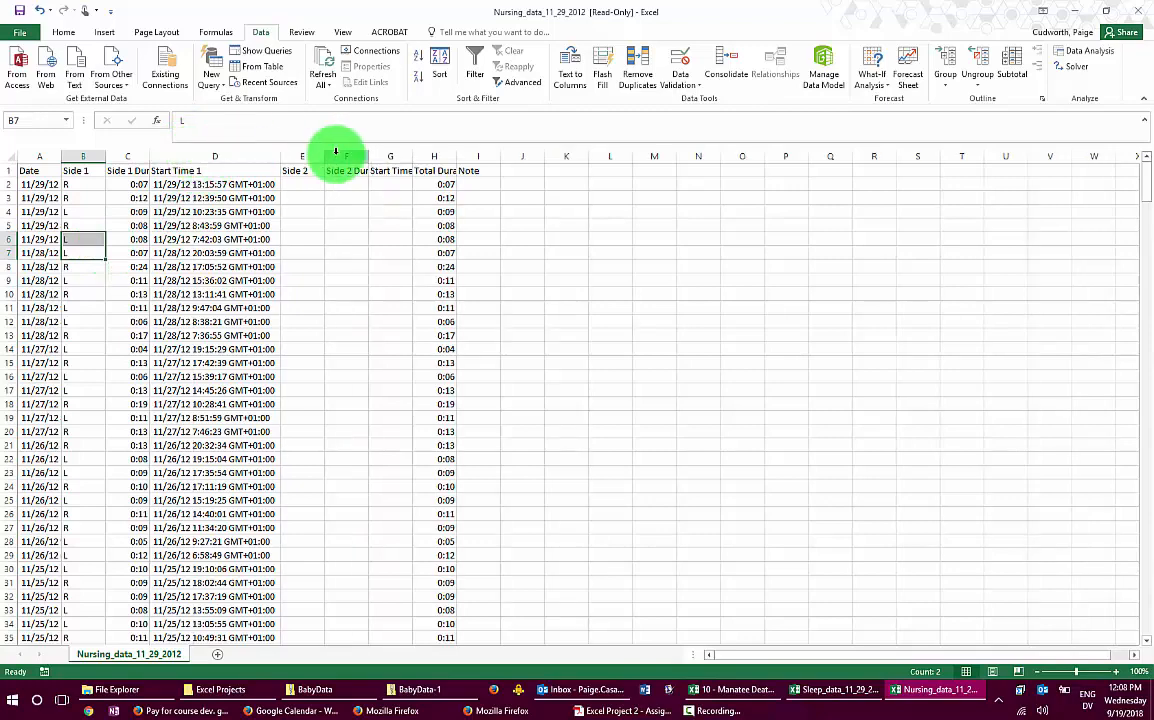
{"action": "double_click", "coordinate": [151, 156]}
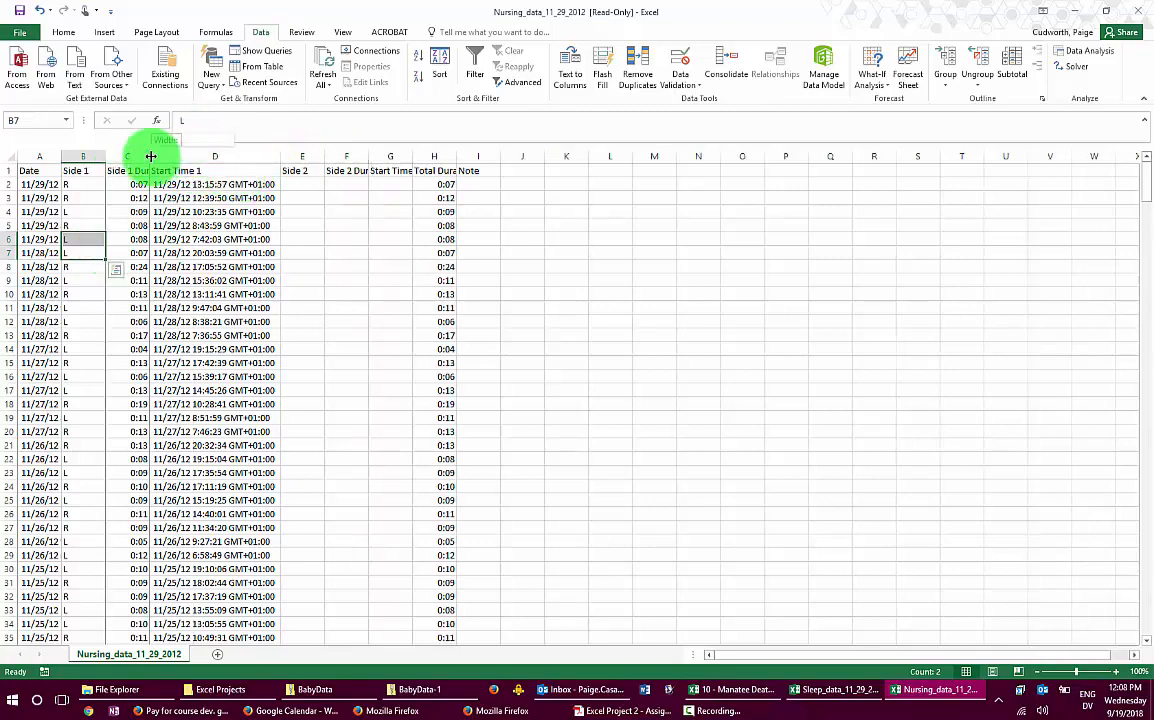
- Examine the separated Date, Side 1, Side 1 Duration, Start Time 1 and Side 2 columns, including the Side 2 entries further down the sheet
{"action": "left_click_drag", "start_coordinate": [36, 172], "coordinate": [31, 325]}
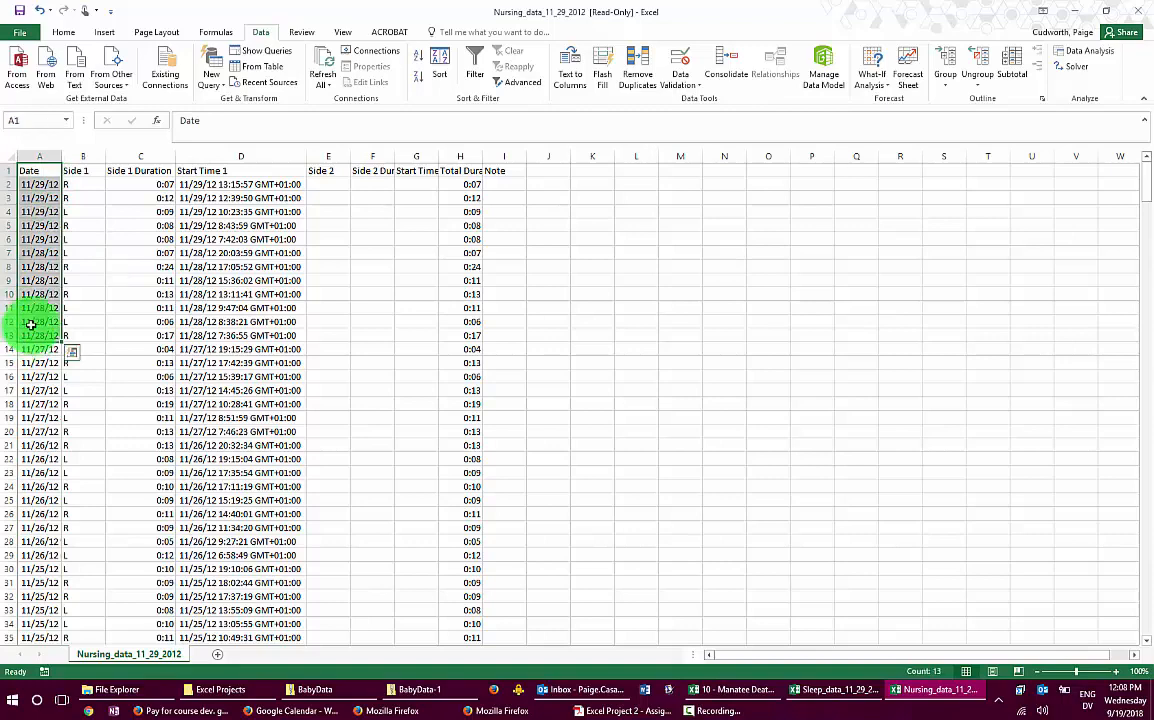
{"action": "left_click_drag", "start_coordinate": [85, 171], "coordinate": [90, 262]}
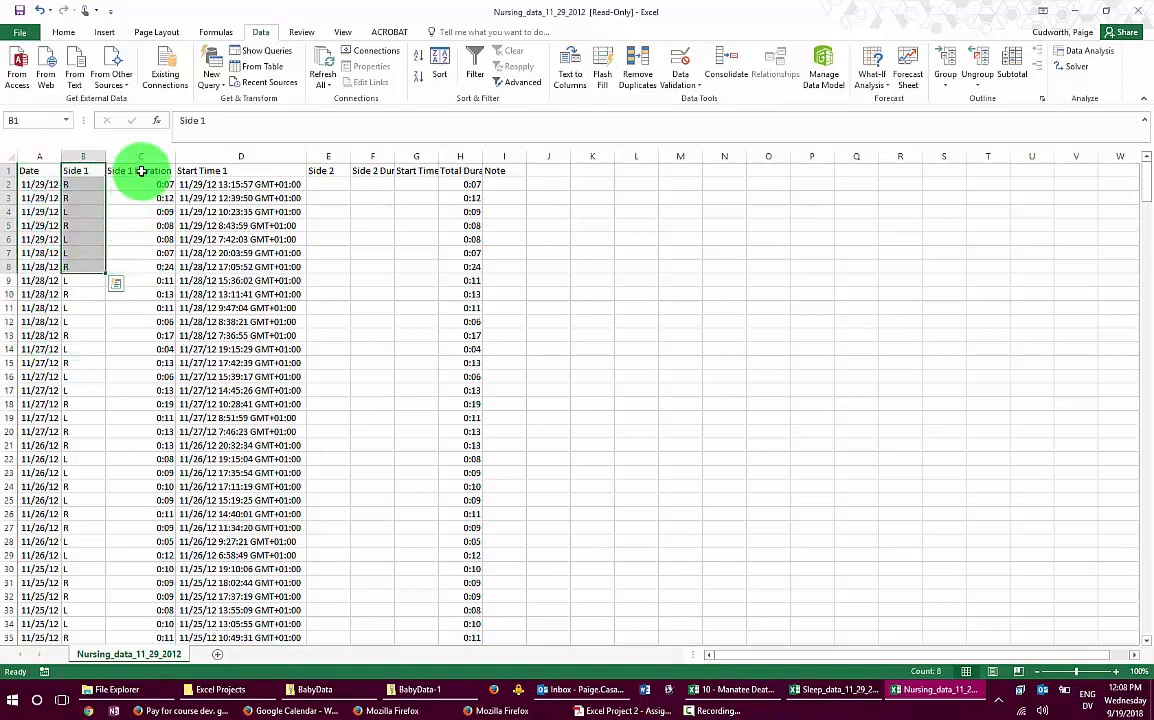
{"action": "left_click_drag", "start_coordinate": [141, 171], "coordinate": [155, 250]}
{"action": "left_click_drag", "start_coordinate": [193, 171], "coordinate": [211, 283]}
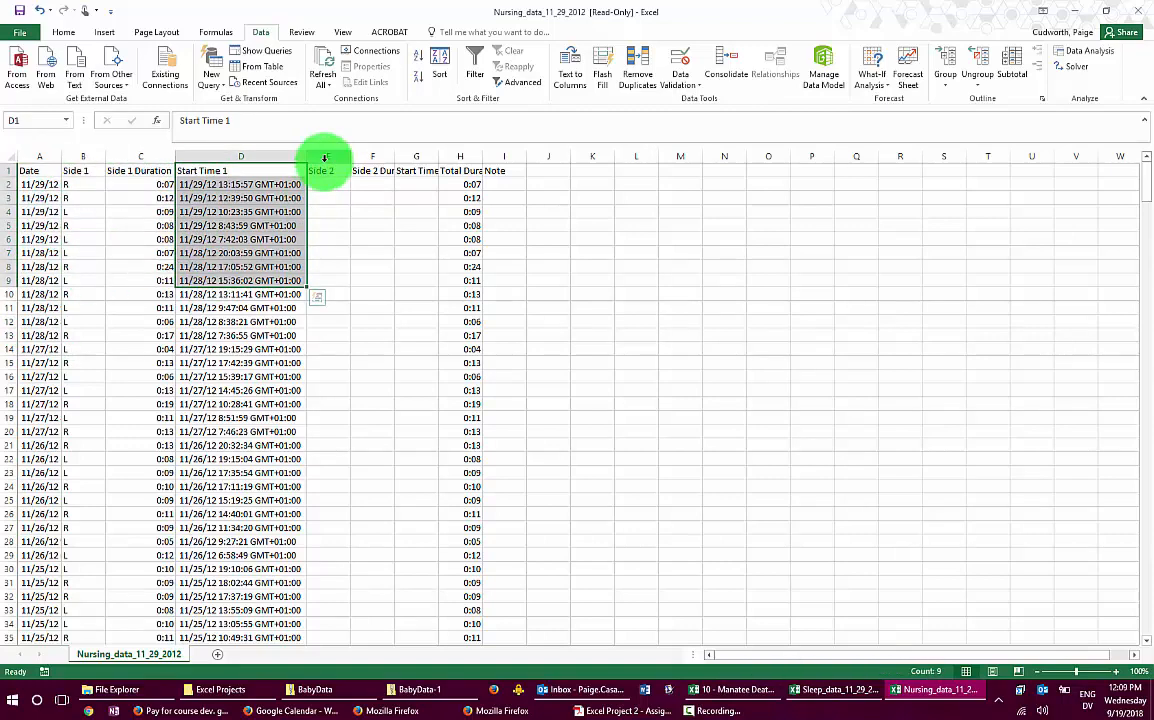
{"action": "left_click_drag", "start_coordinate": [325, 170], "coordinate": [327, 306]}
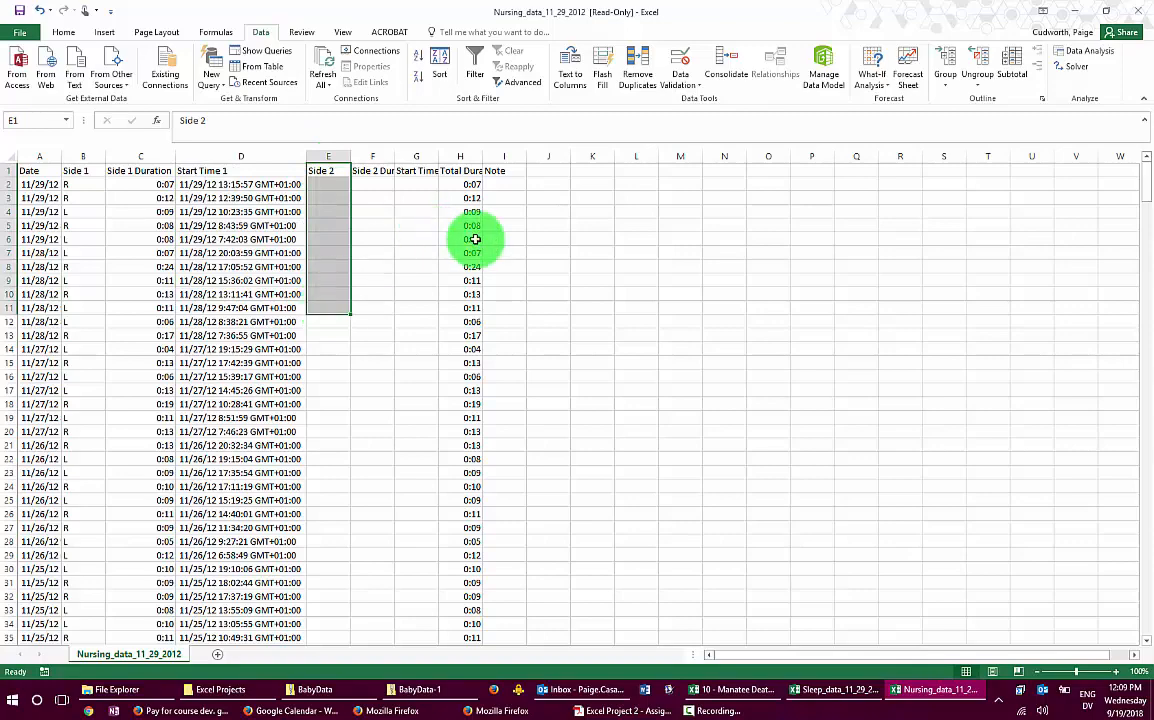
{"action": "scroll", "coordinate": [475, 240], "scroll_direction": "down", "scroll_amount": 20}
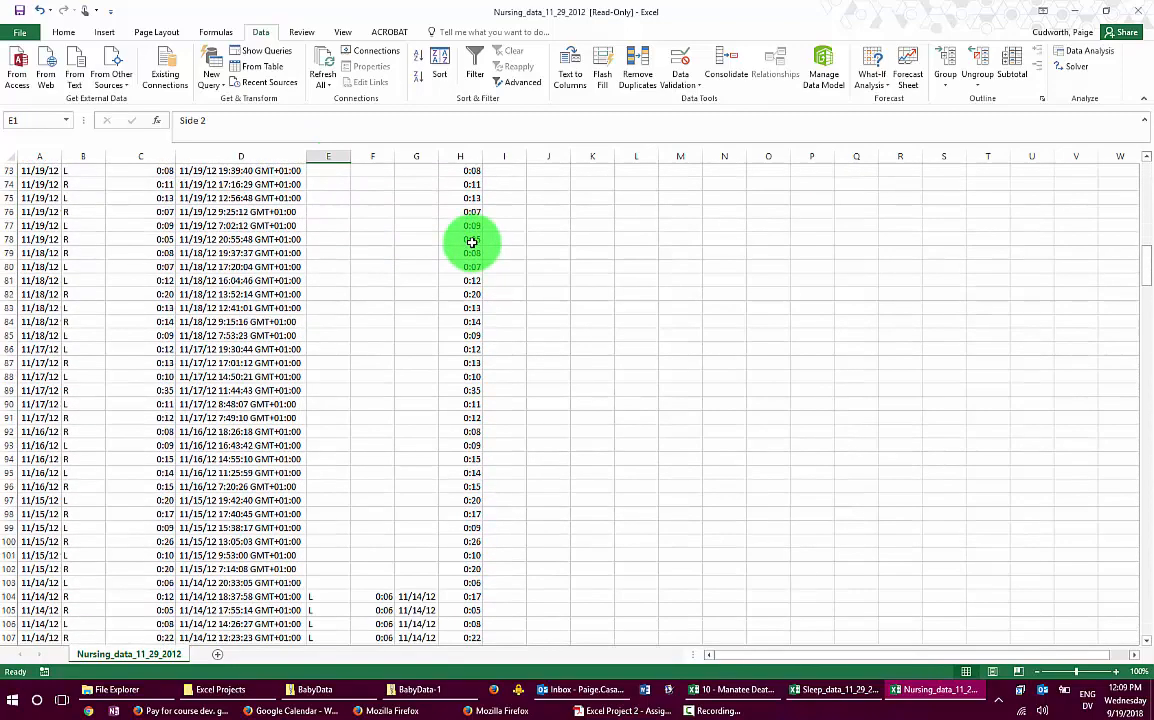
{"action": "scroll", "coordinate": [472, 242], "scroll_direction": "down", "scroll_amount": 6}
{"action": "scroll", "coordinate": [472, 242], "scroll_direction": "down", "scroll_amount": 20}
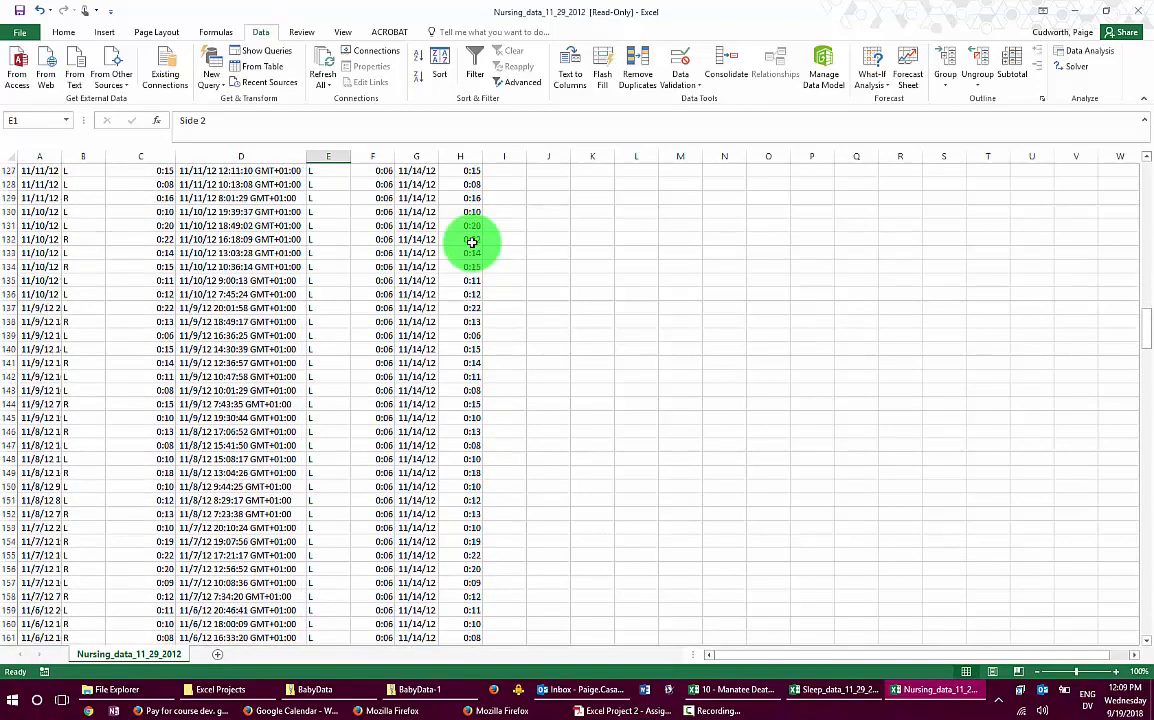
{"action": "scroll", "coordinate": [160, 480], "scroll_direction": "up", "scroll_amount": 20}
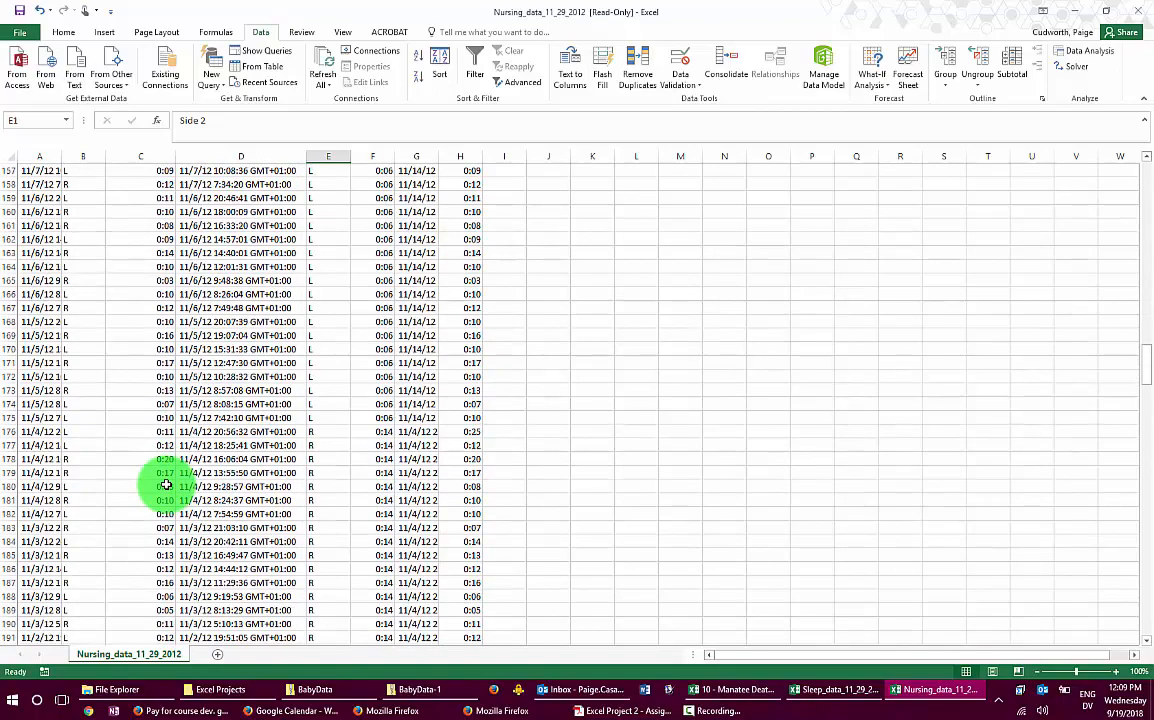
{"action": "scroll", "coordinate": [1133, 296], "scroll_direction": "up", "scroll_amount": 20}
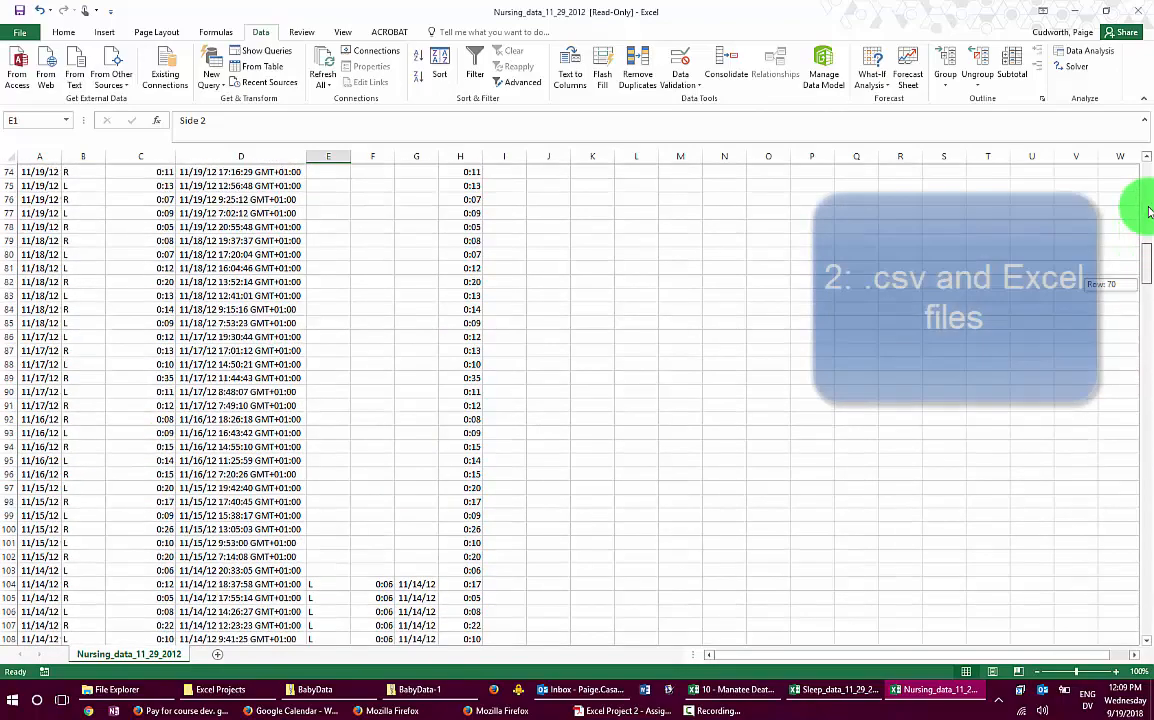
{"action": "left_click", "coordinate": [268, 294]}
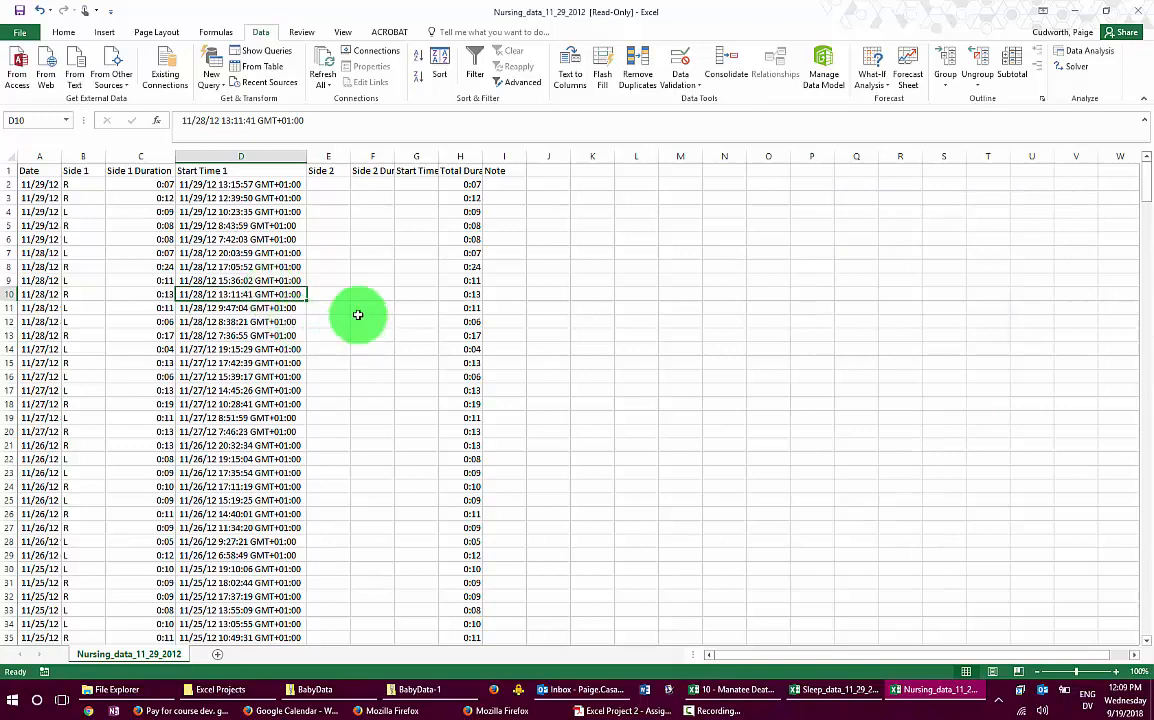
- Prepare to save the workbook in the Data Sets Excel folder with the file type Excel Workbook
{"action": "left_click", "coordinate": [25, 37]}
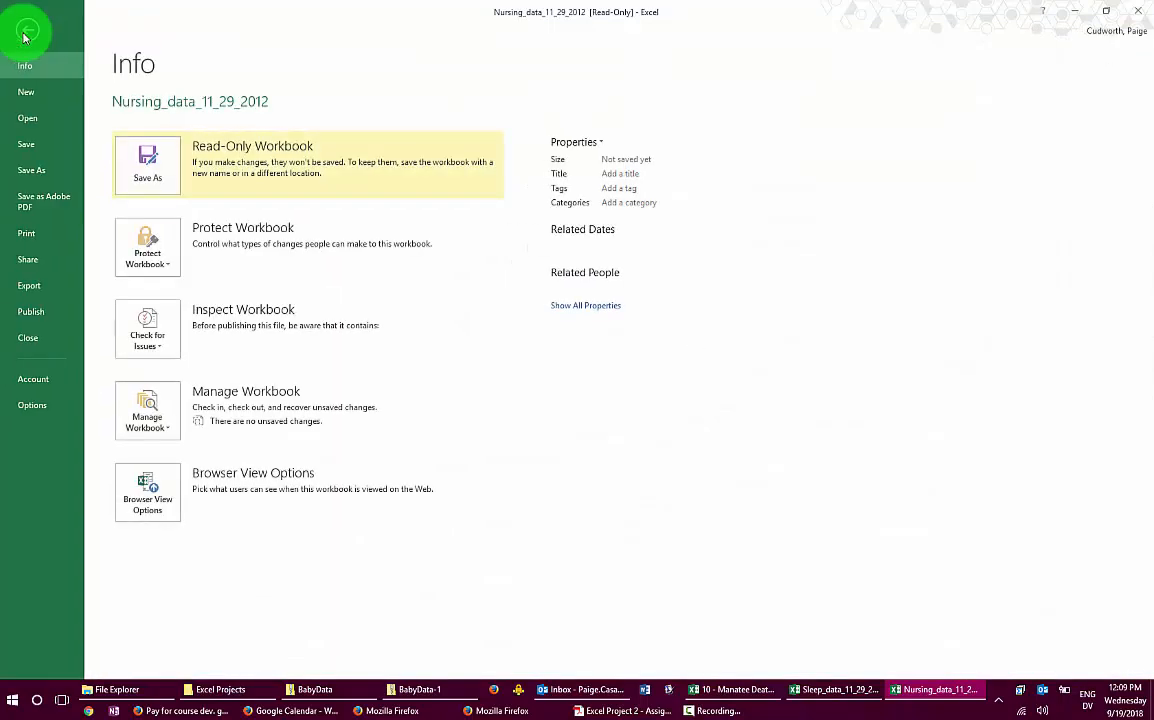
{"action": "left_click", "coordinate": [27, 36]}
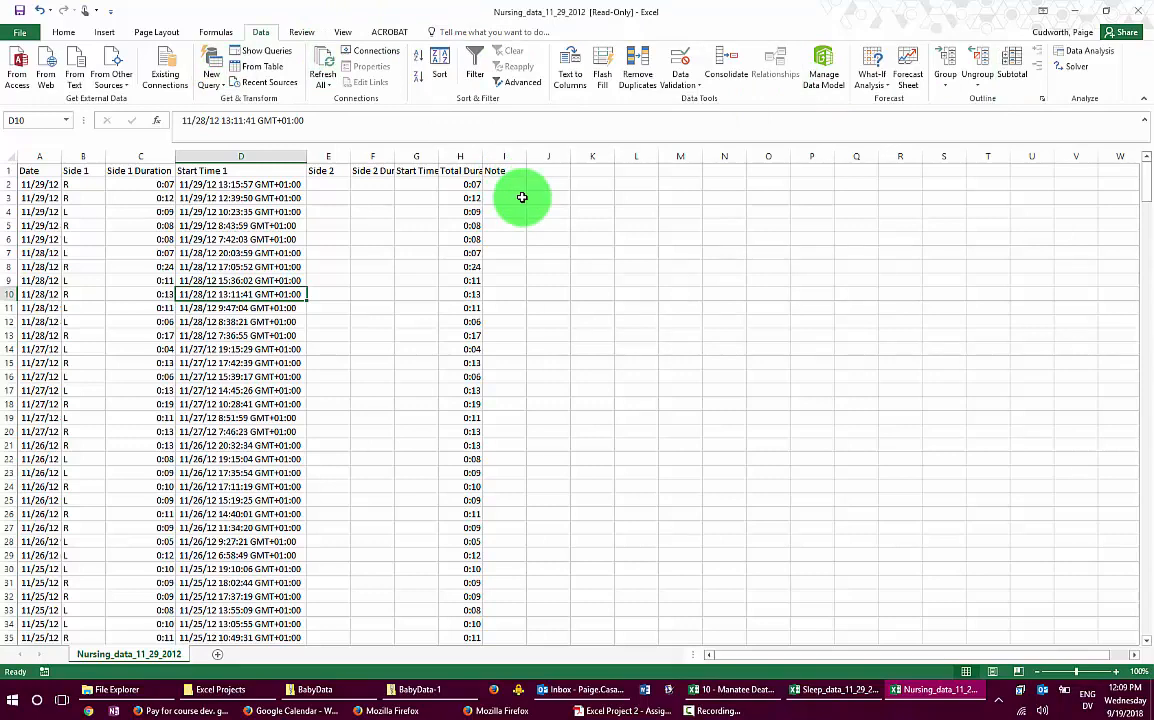
{"action": "left_click", "coordinate": [27, 37]}
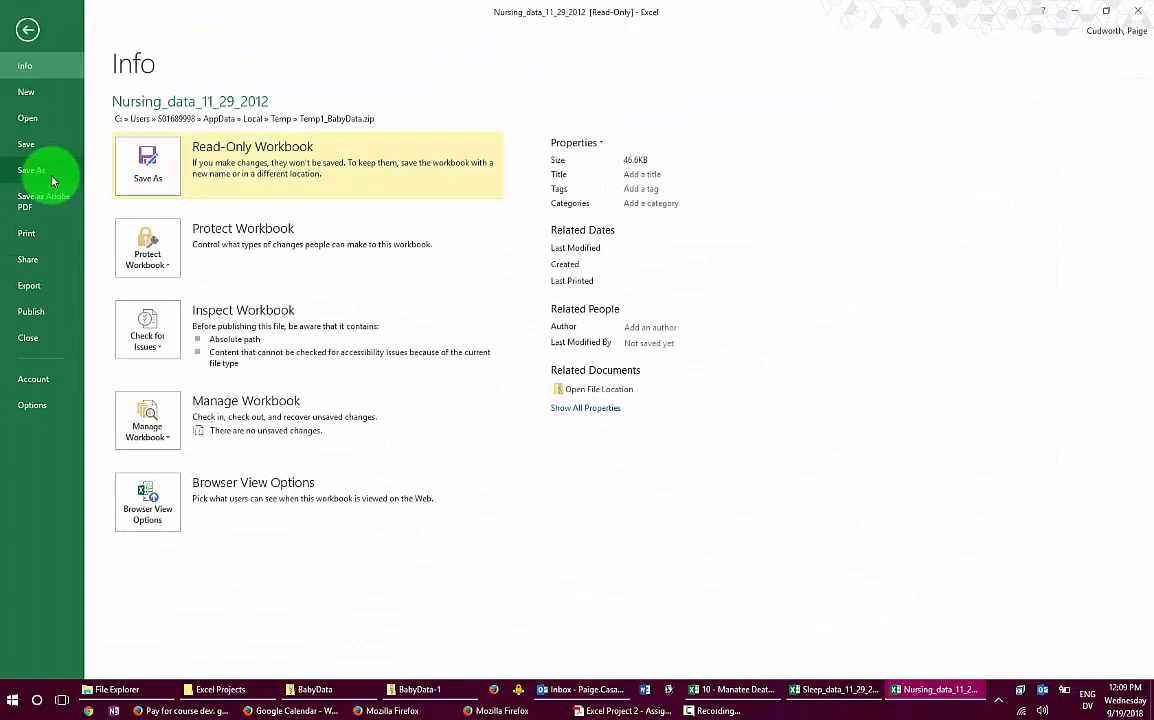
{"action": "left_click", "coordinate": [32, 171]}
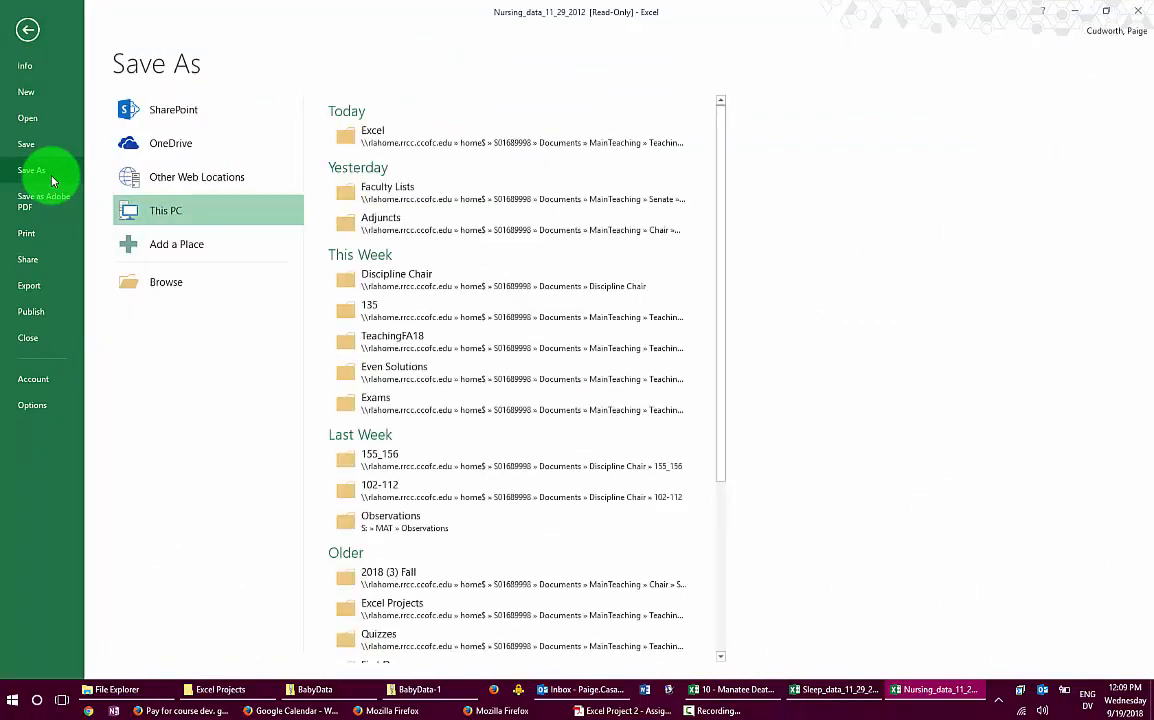
{"action": "left_click", "coordinate": [433, 140]}
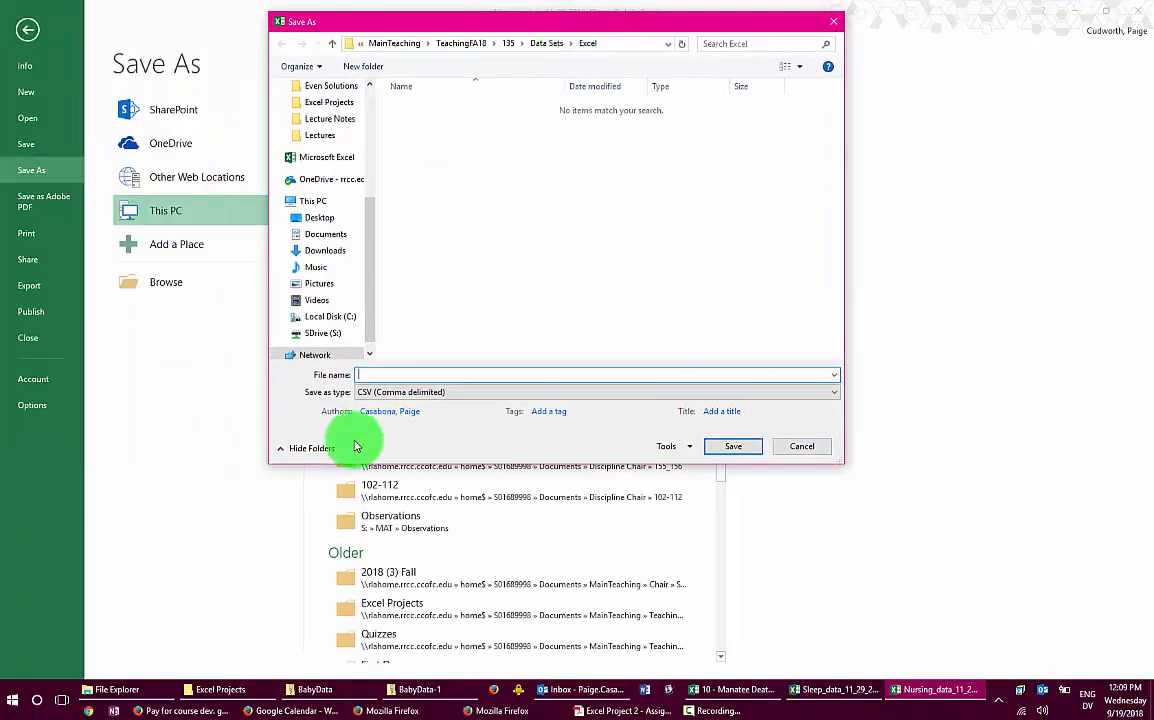
{"action": "left_click", "coordinate": [437, 392]}
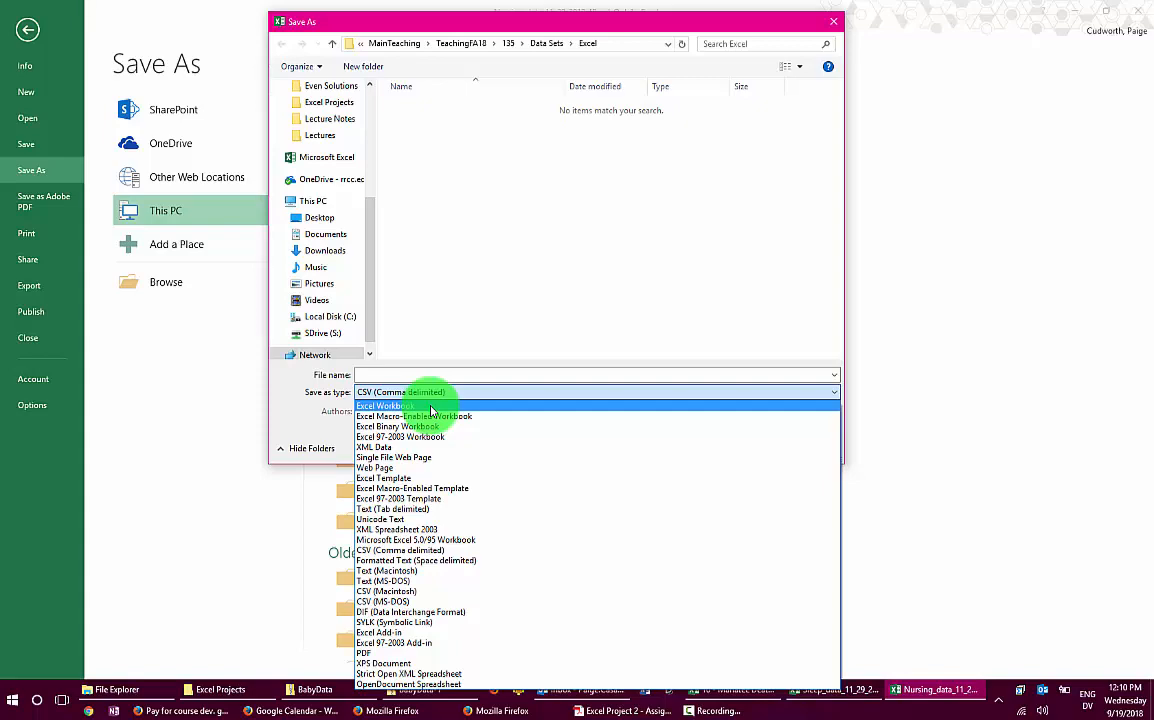
{"action": "left_click", "coordinate": [431, 407]}
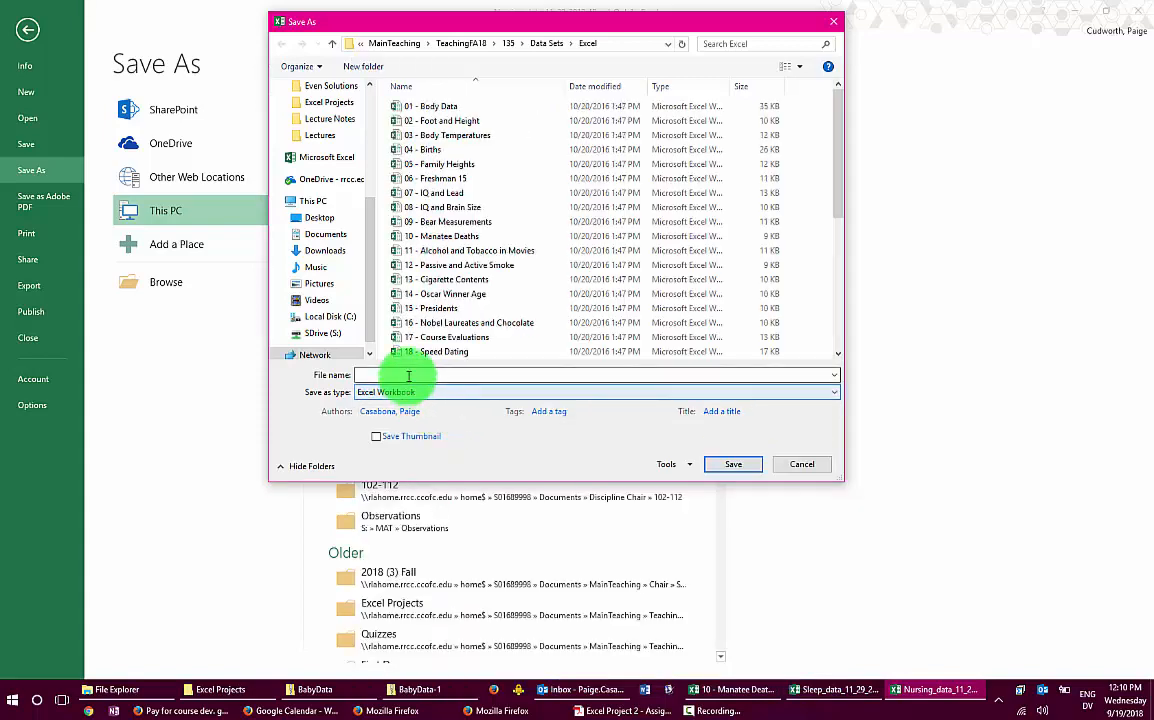
{"action": "left_click", "coordinate": [408, 375]}
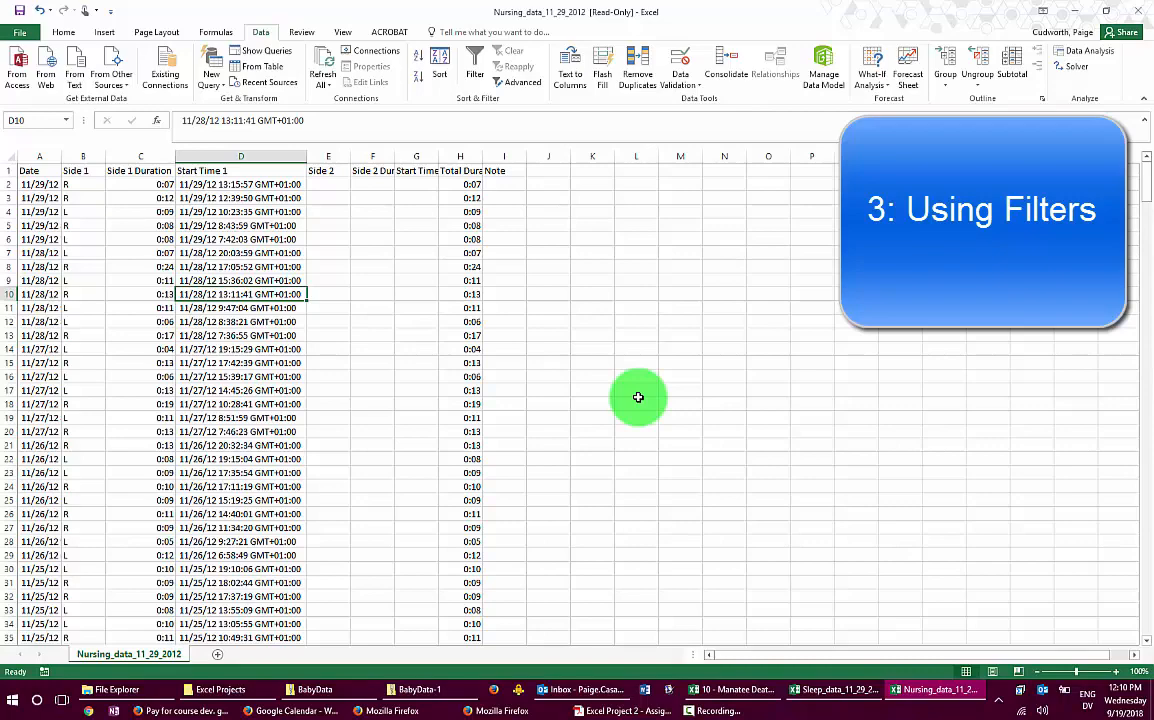
- Add filters to the header row of the nursing data
{"action": "scroll", "coordinate": [304, 360], "scroll_direction": "down", "scroll_amount": 19}
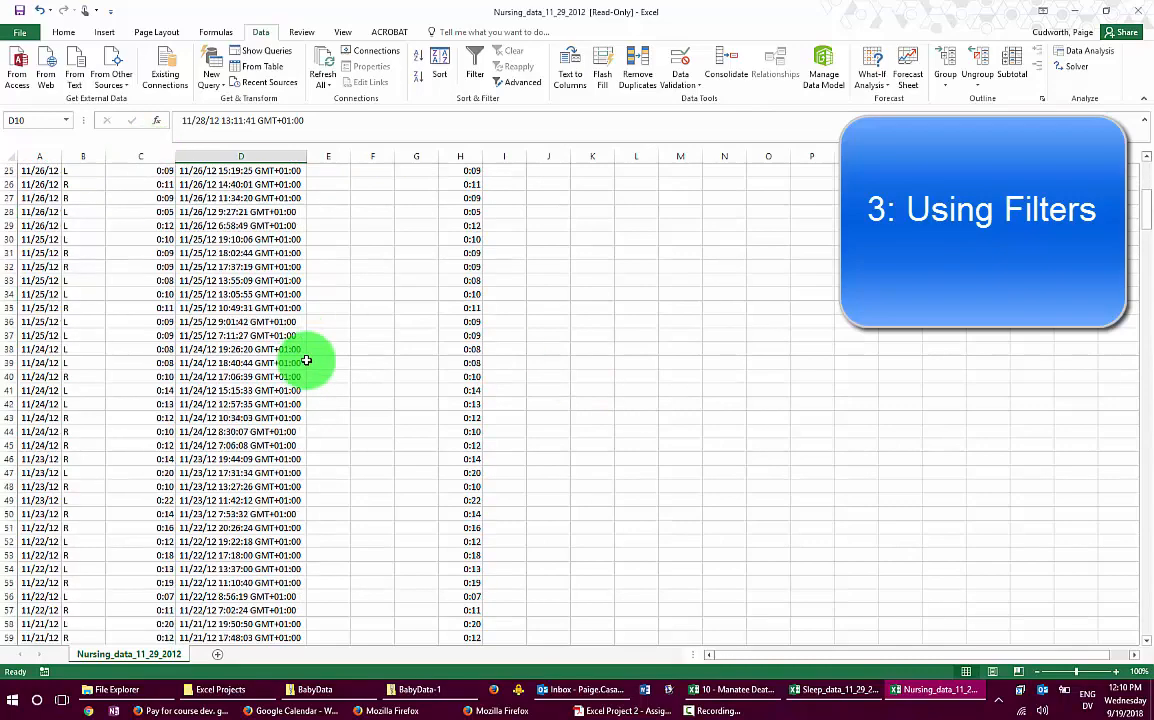
{"action": "scroll", "coordinate": [286, 360], "scroll_direction": "down", "scroll_amount": 20}
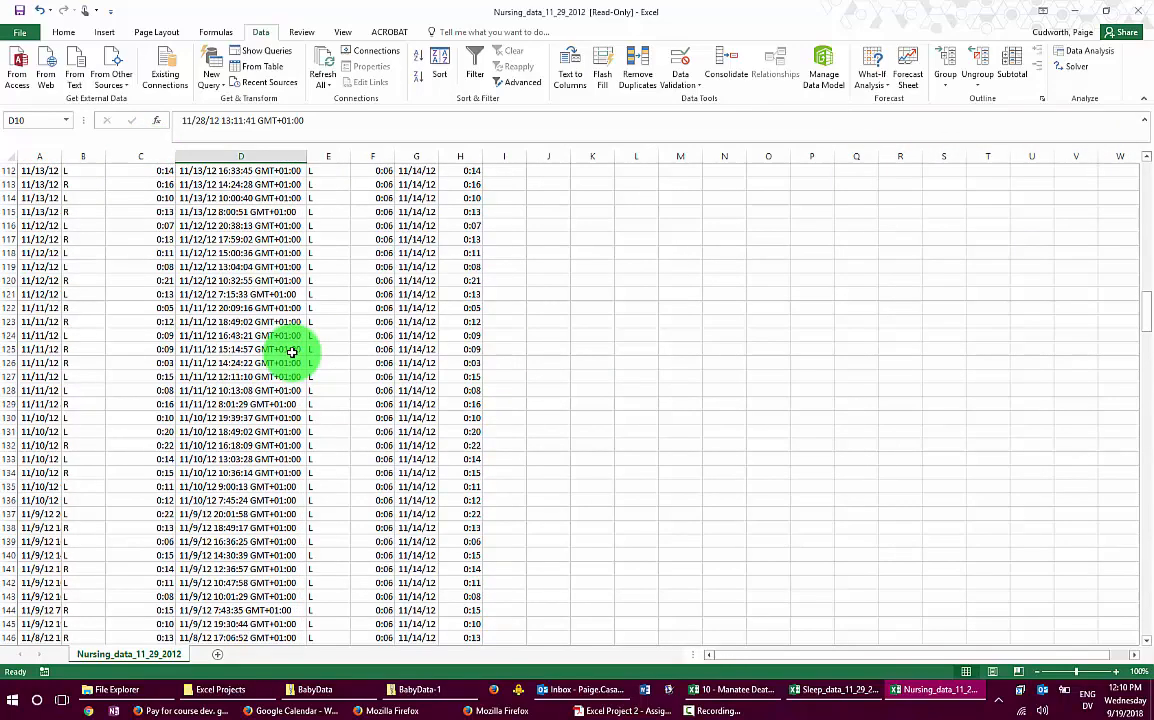
{"action": "scroll", "coordinate": [286, 352], "scroll_direction": "down", "scroll_amount": 3}
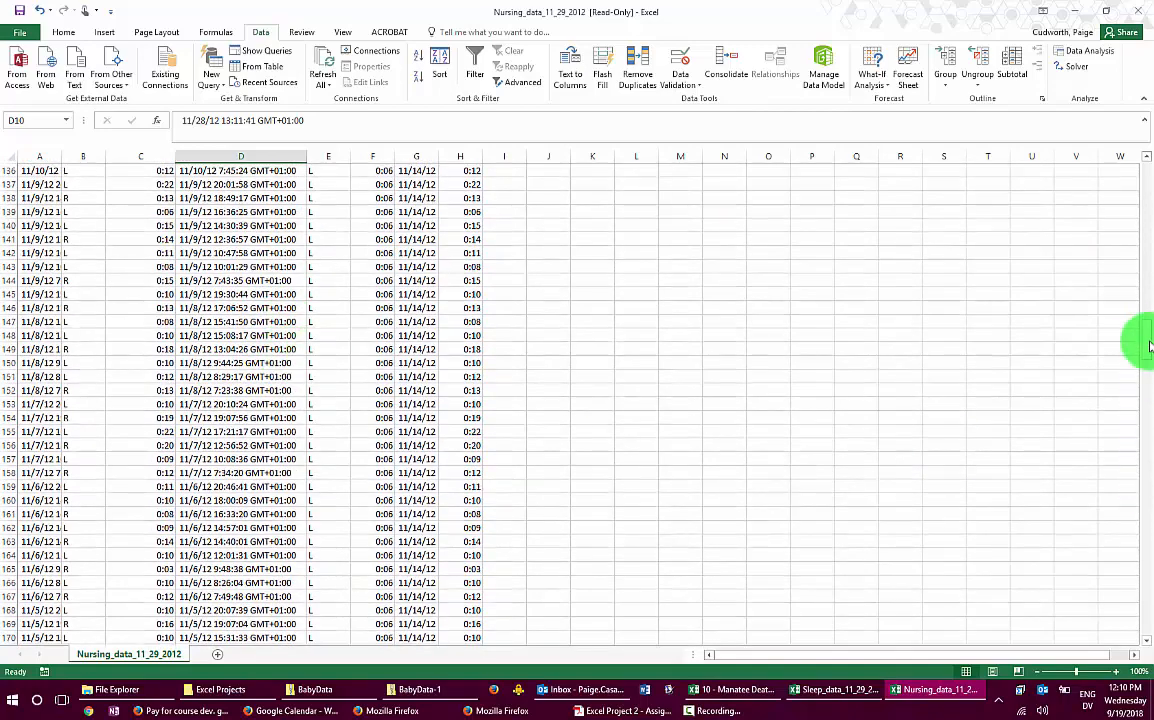
{"action": "left_click_drag", "start_coordinate": [1146, 335], "coordinate": [1146, 168]}
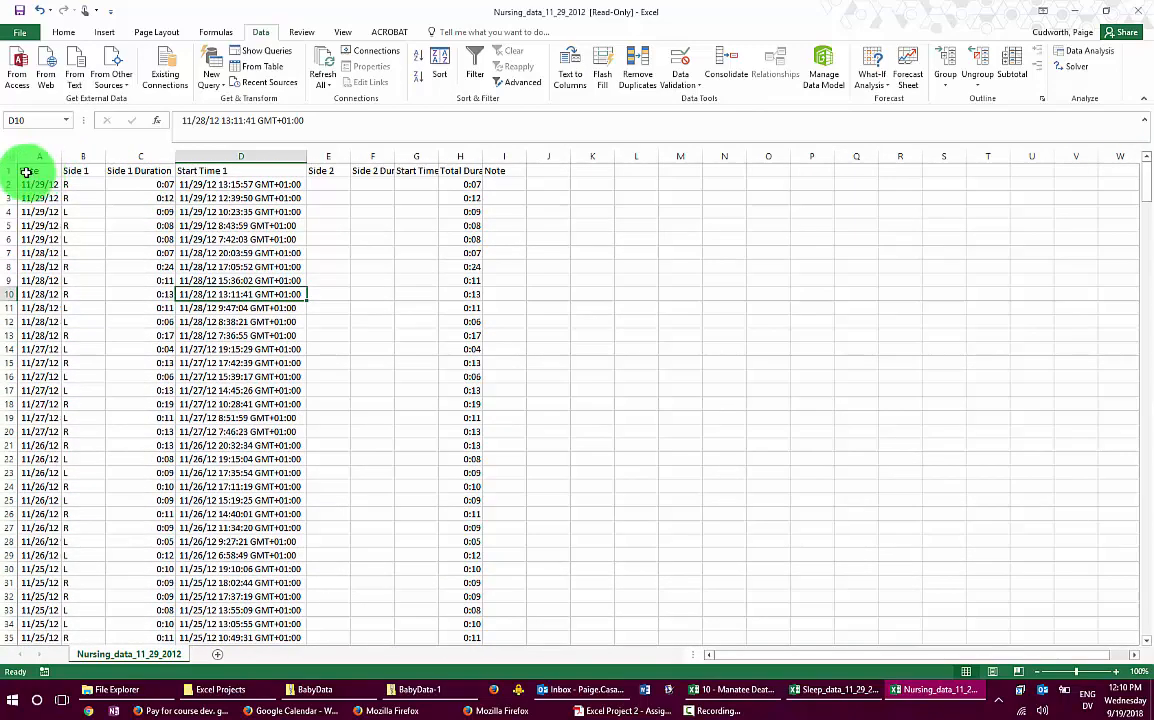
{"action": "left_click", "coordinate": [8, 170]}
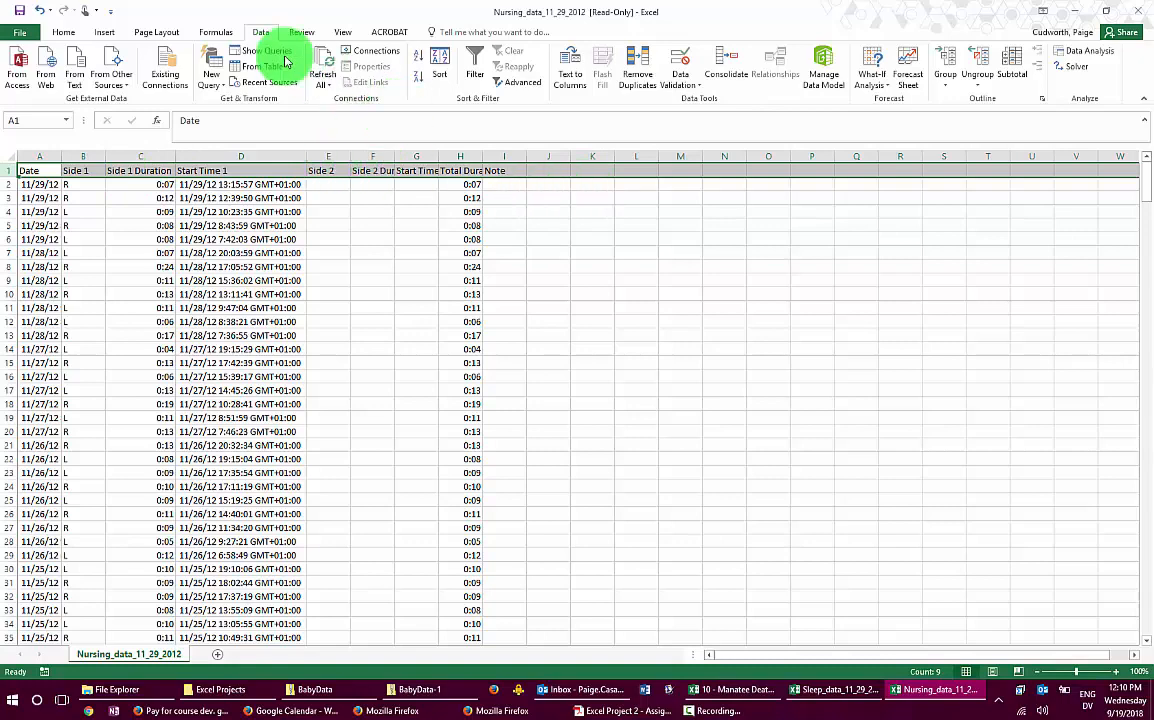
{"action": "left_click", "coordinate": [60, 32]}
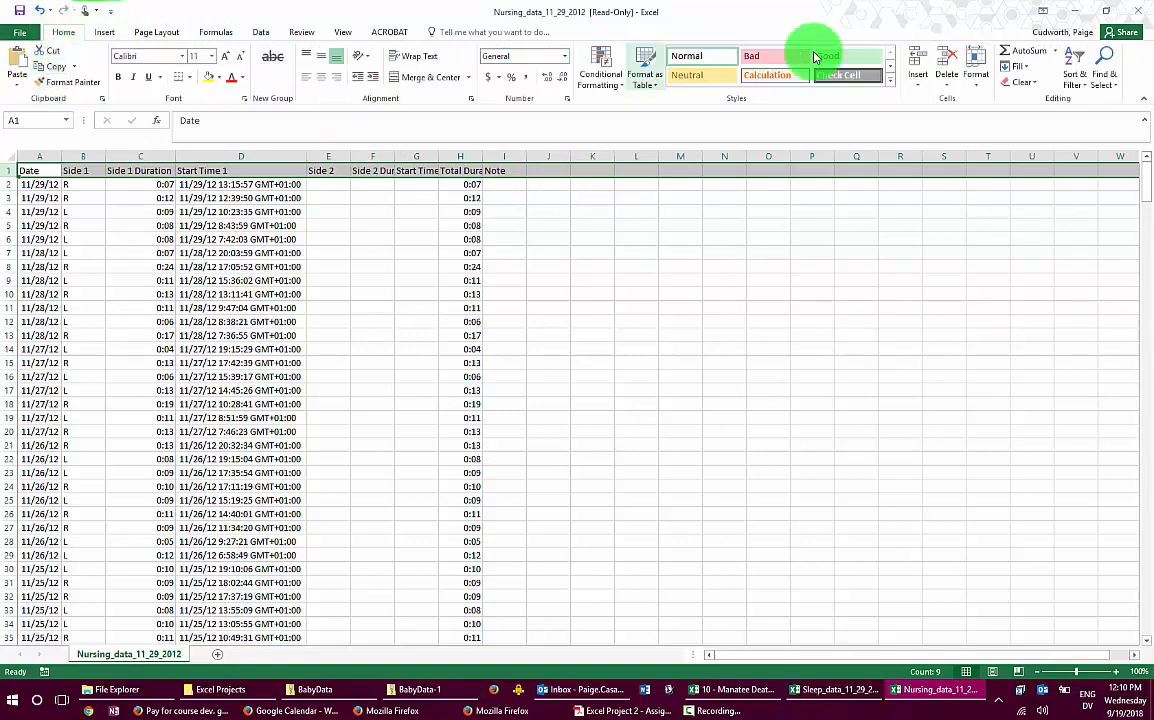
{"action": "left_click", "coordinate": [1074, 72]}
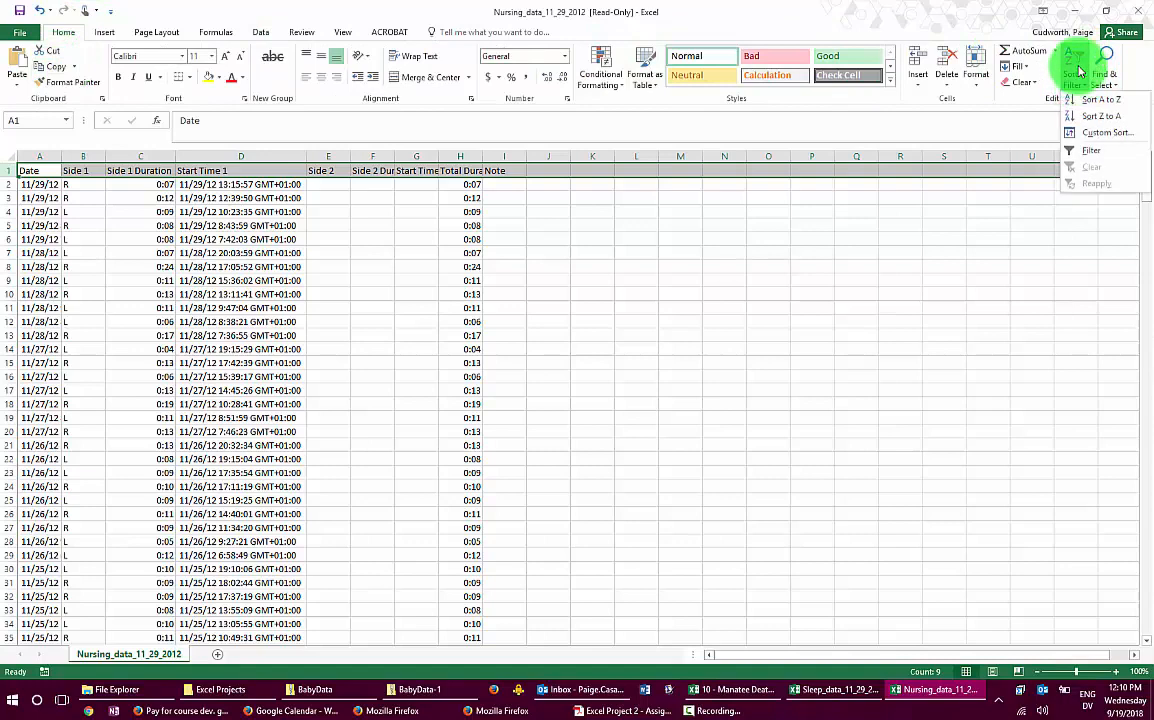
{"action": "left_click", "coordinate": [1096, 153]}
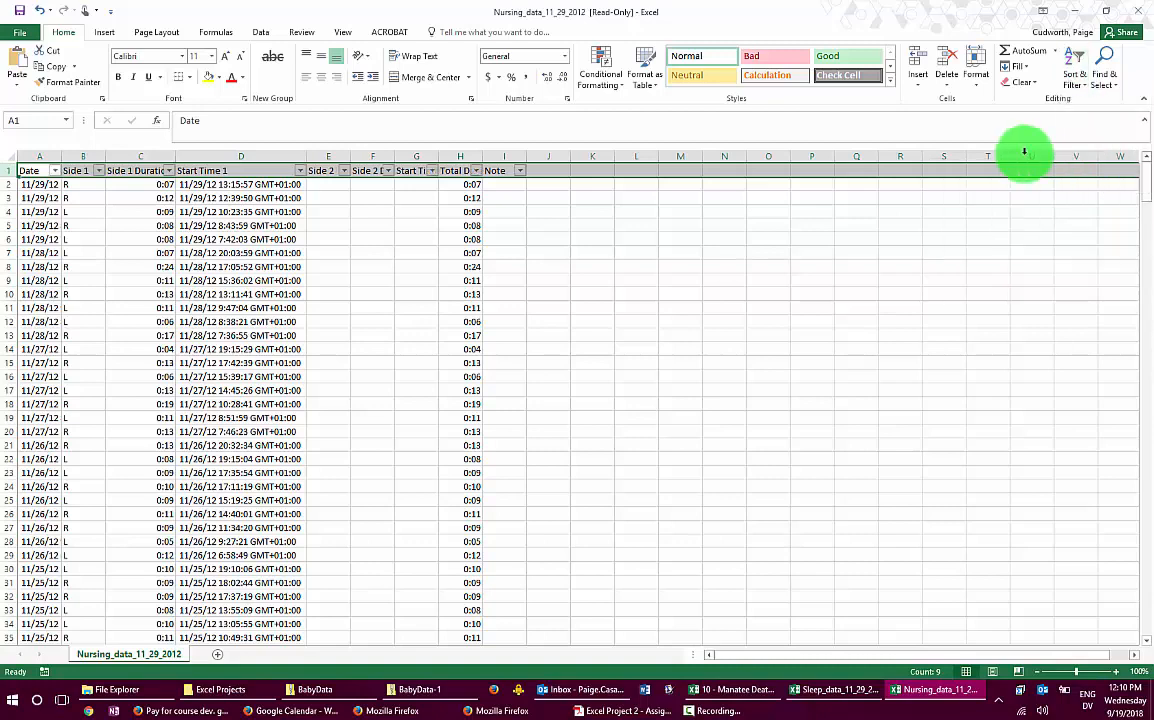
{"action": "left_click", "coordinate": [200, 199]}
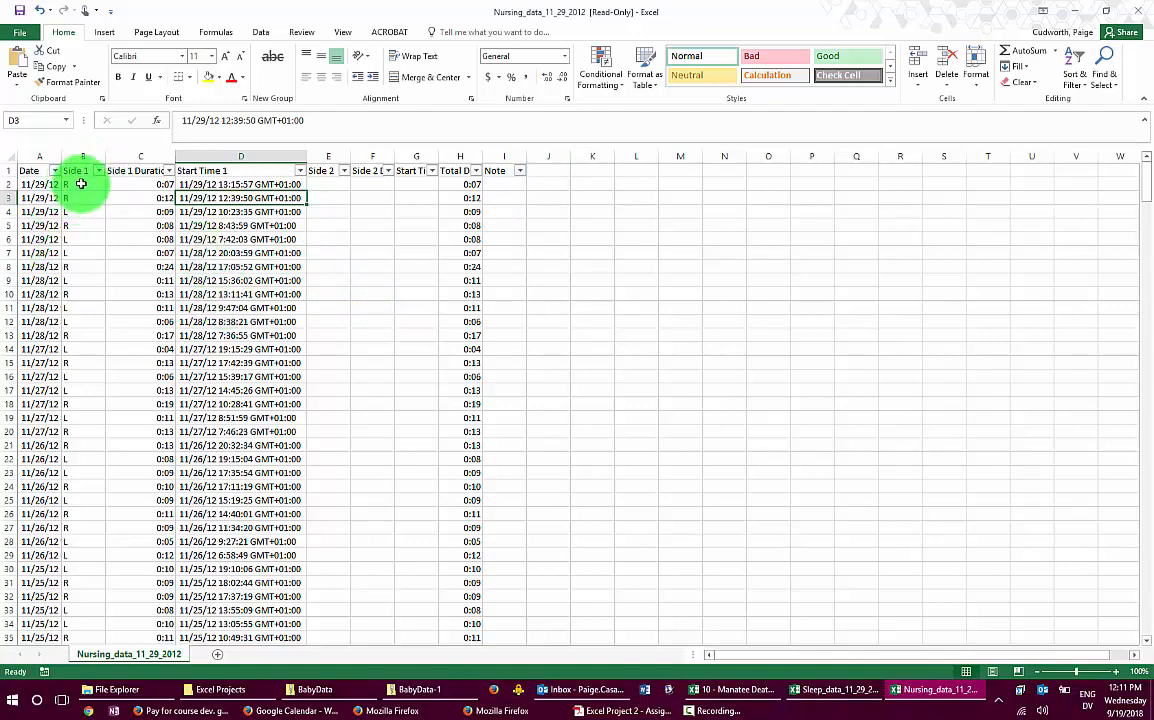
- Filter the Side 1 column to show only the R entries and look through the filtered rows
{"action": "left_click_drag", "start_coordinate": [81, 184], "coordinate": [72, 388]}
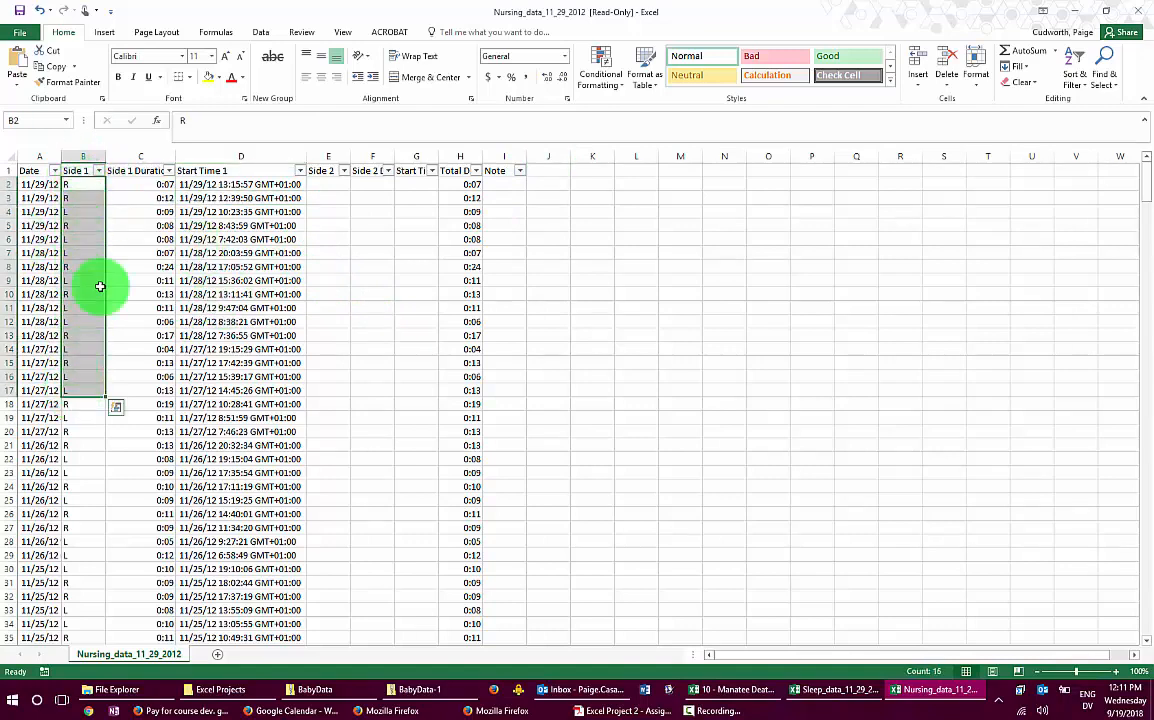
{"action": "left_click", "coordinate": [100, 173]}
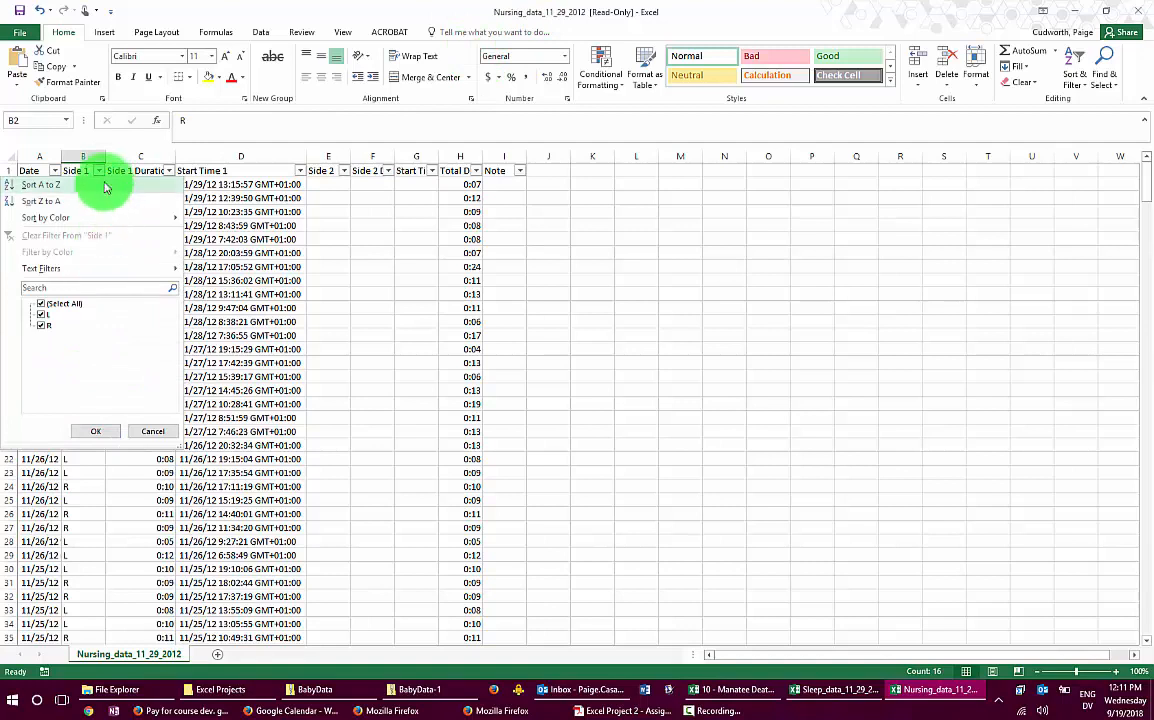
{"action": "left_click", "coordinate": [42, 315]}
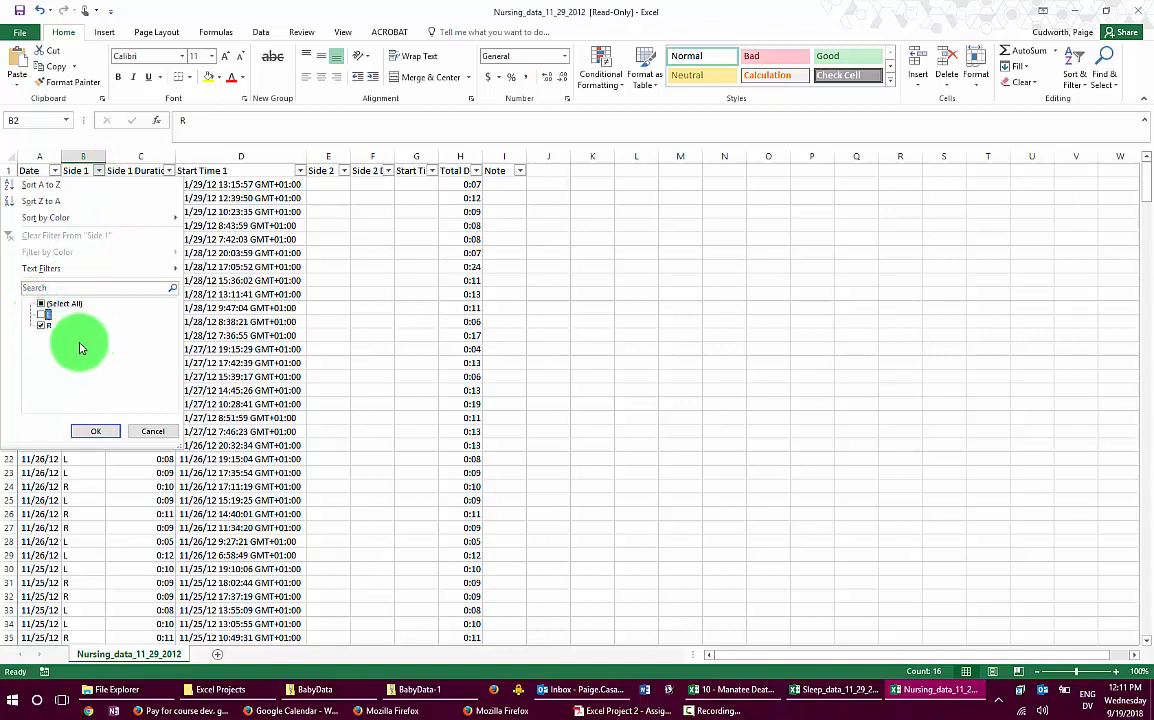
{"action": "left_click", "coordinate": [93, 433]}
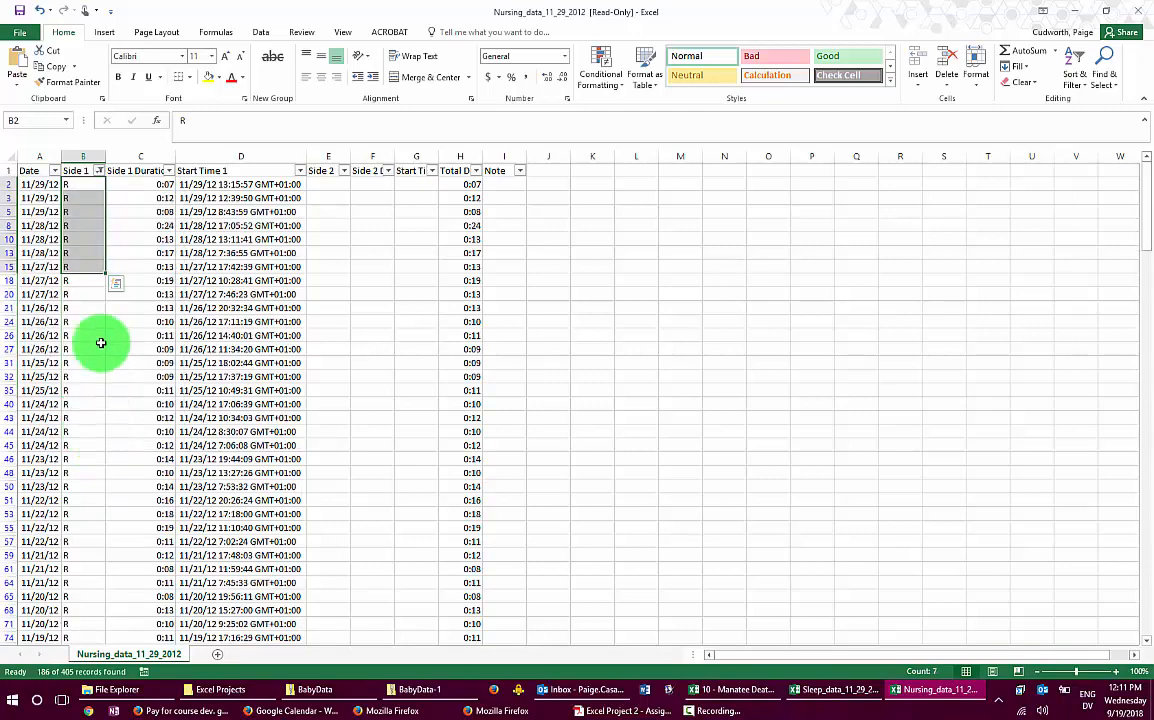
{"action": "scroll", "coordinate": [77, 203], "scroll_direction": "down", "scroll_amount": 1}
{"action": "scroll", "coordinate": [77, 203], "scroll_direction": "down", "scroll_amount": 14}
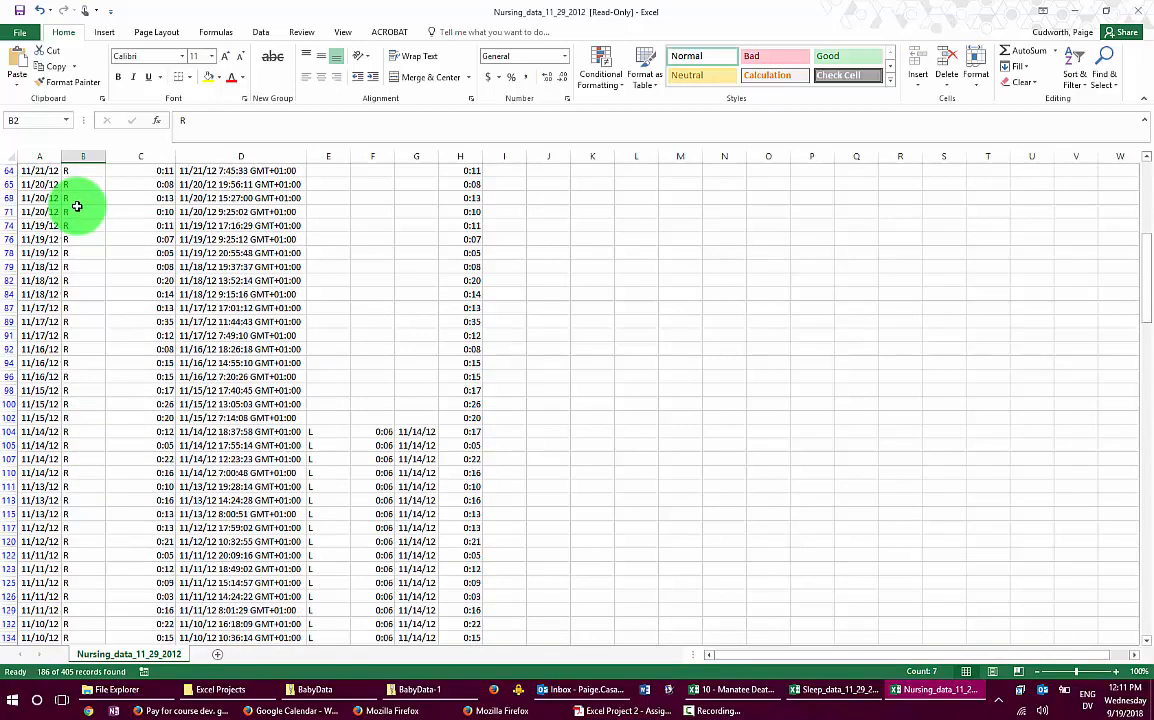
{"action": "scroll", "coordinate": [113, 302], "scroll_direction": "up", "scroll_amount": 14}
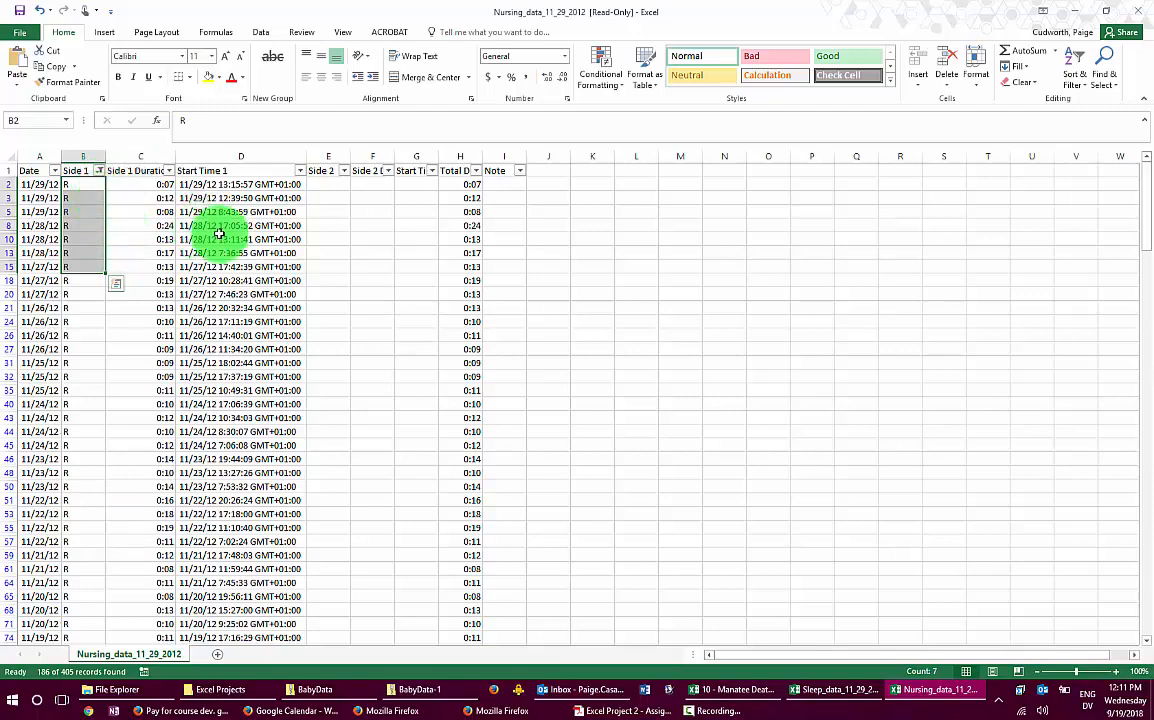
- Include the L entries in the Side 1 filter again and look over the duration and start time columns
{"action": "left_click", "coordinate": [100, 172]}
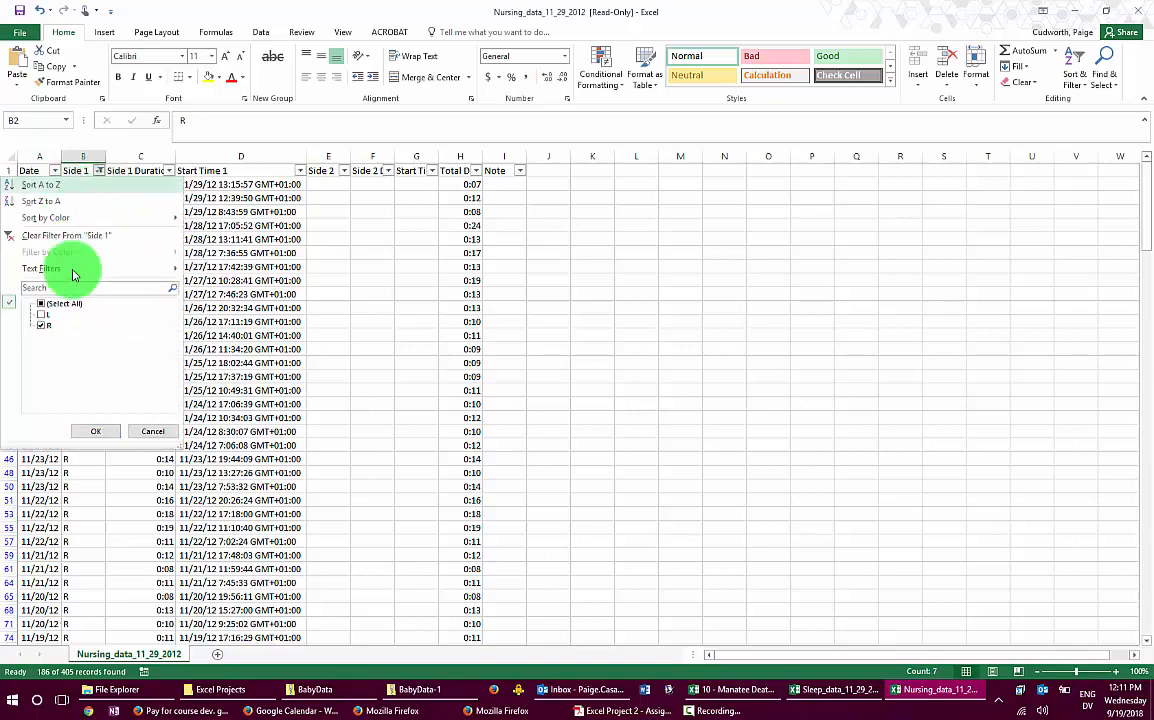
{"action": "left_click", "coordinate": [43, 315]}
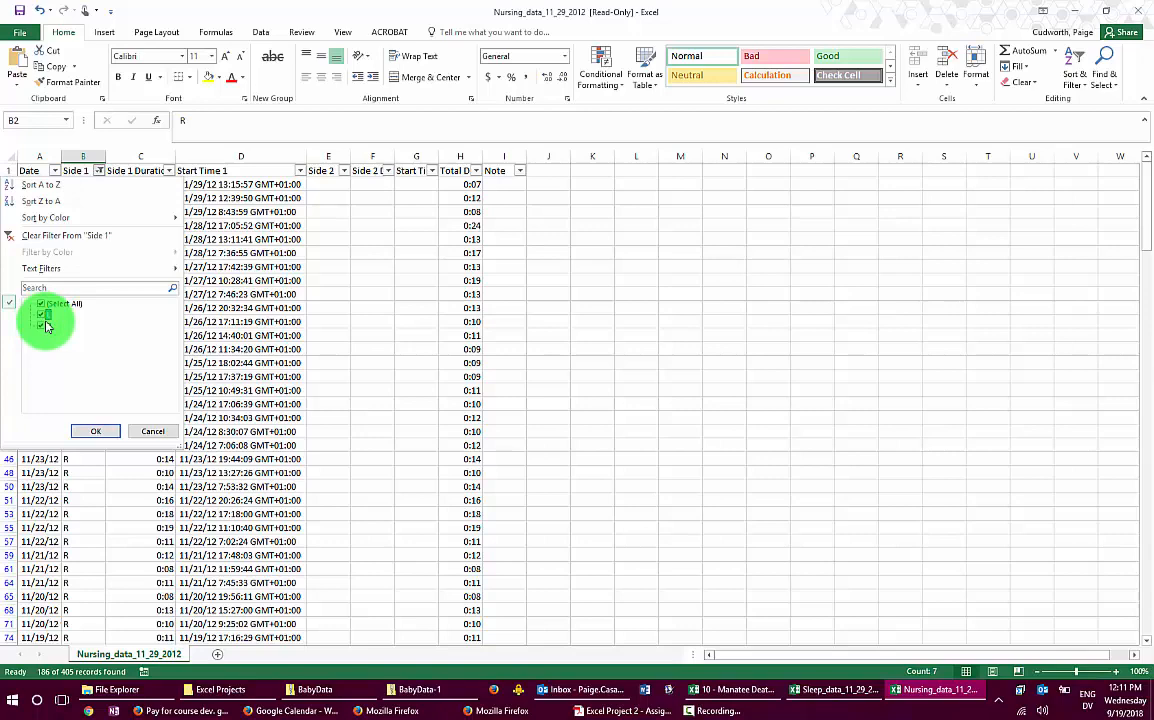
{"action": "left_click", "coordinate": [95, 431]}
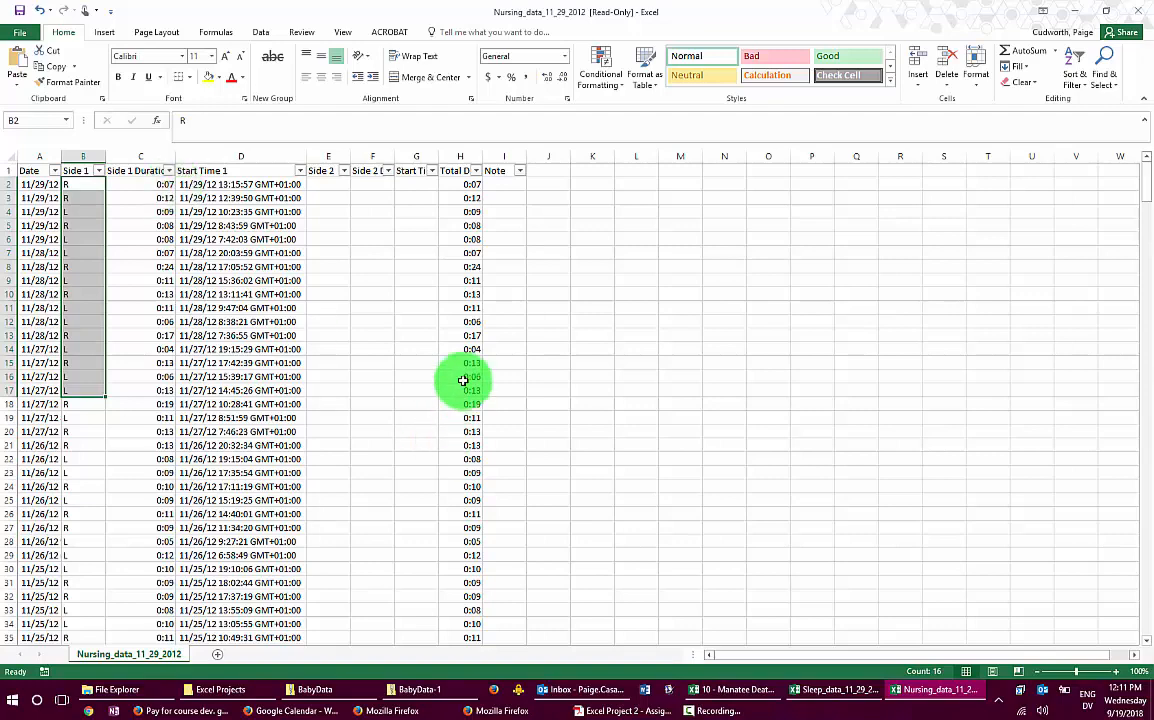
{"action": "left_click", "coordinate": [85, 213]}
{"action": "left_click_drag", "start_coordinate": [147, 184], "coordinate": [141, 409]}
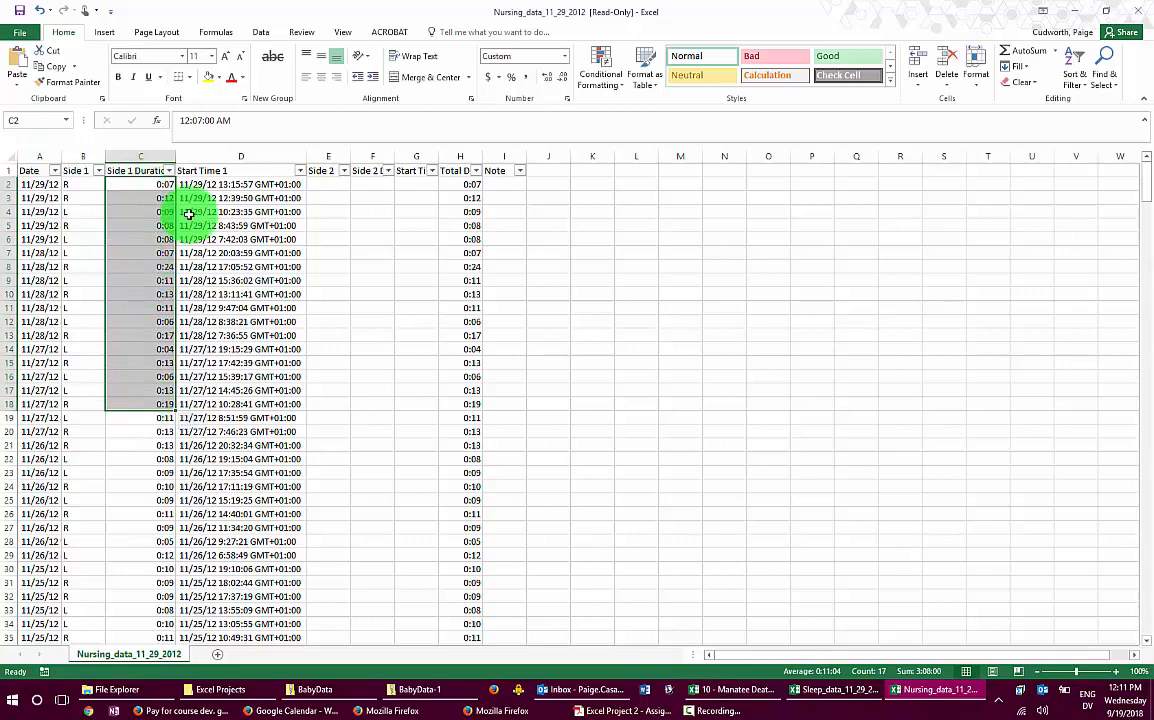
{"action": "left_click", "coordinate": [218, 306]}
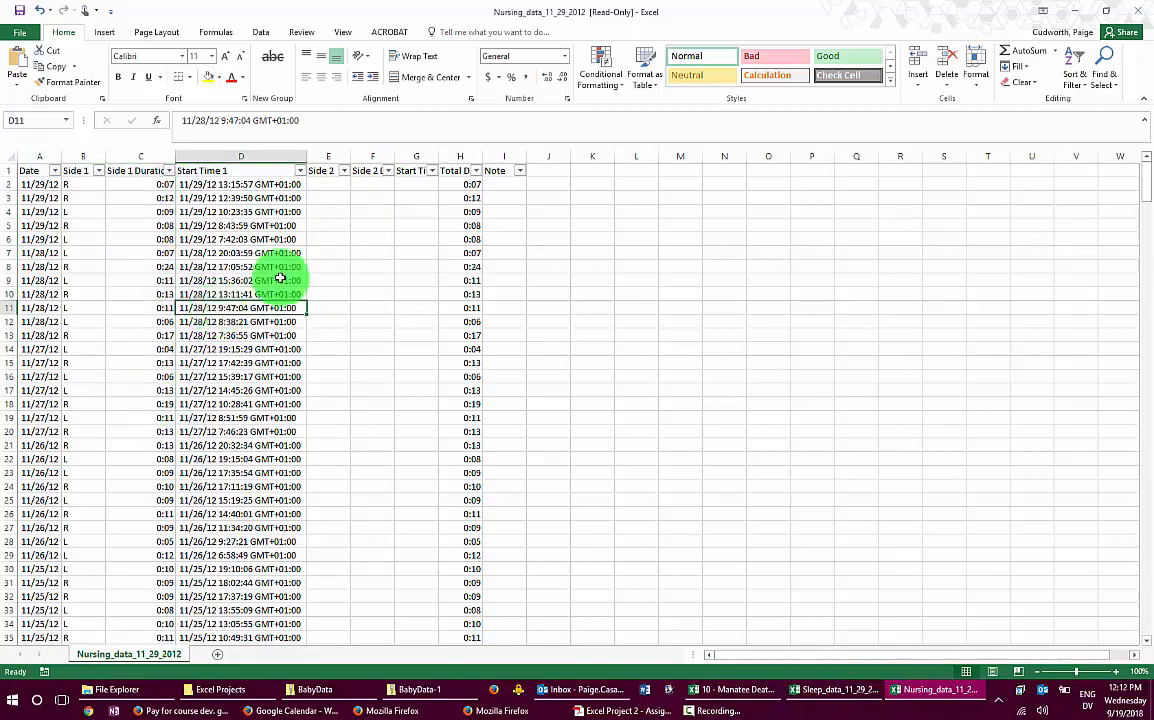
- Filter the Side 2 column to exclude blanks, keeping L and R, and look through the remaining rows
{"action": "left_click", "coordinate": [344, 170]}
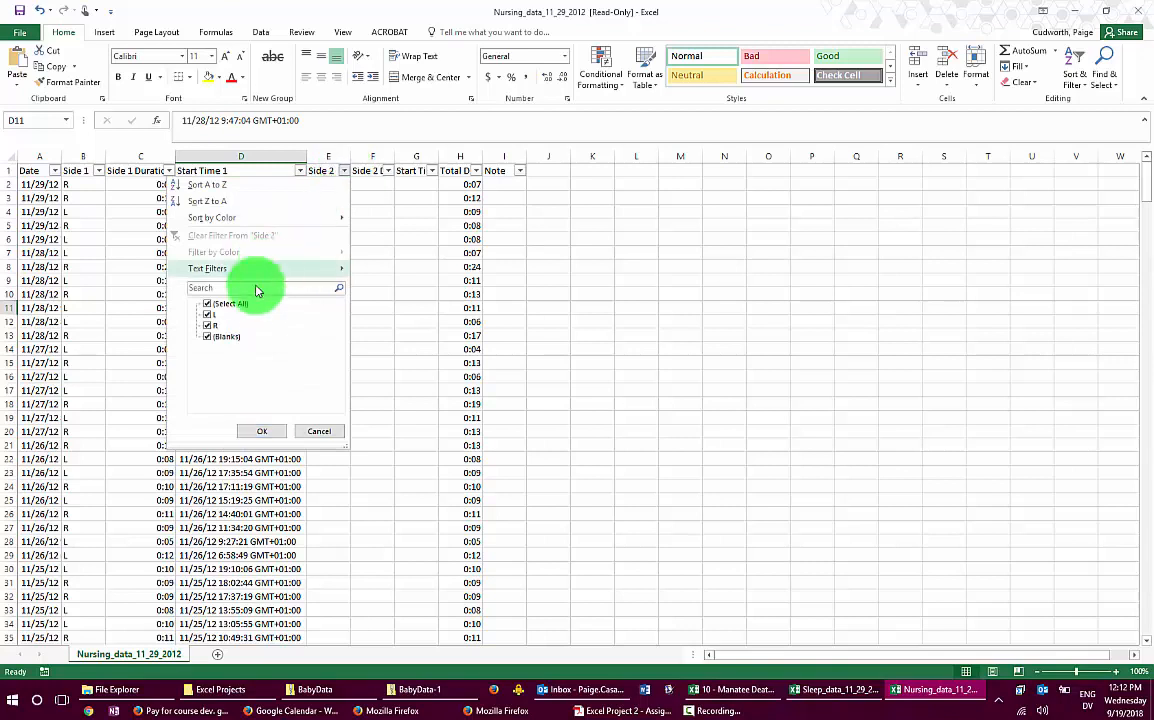
{"action": "left_click", "coordinate": [208, 338]}
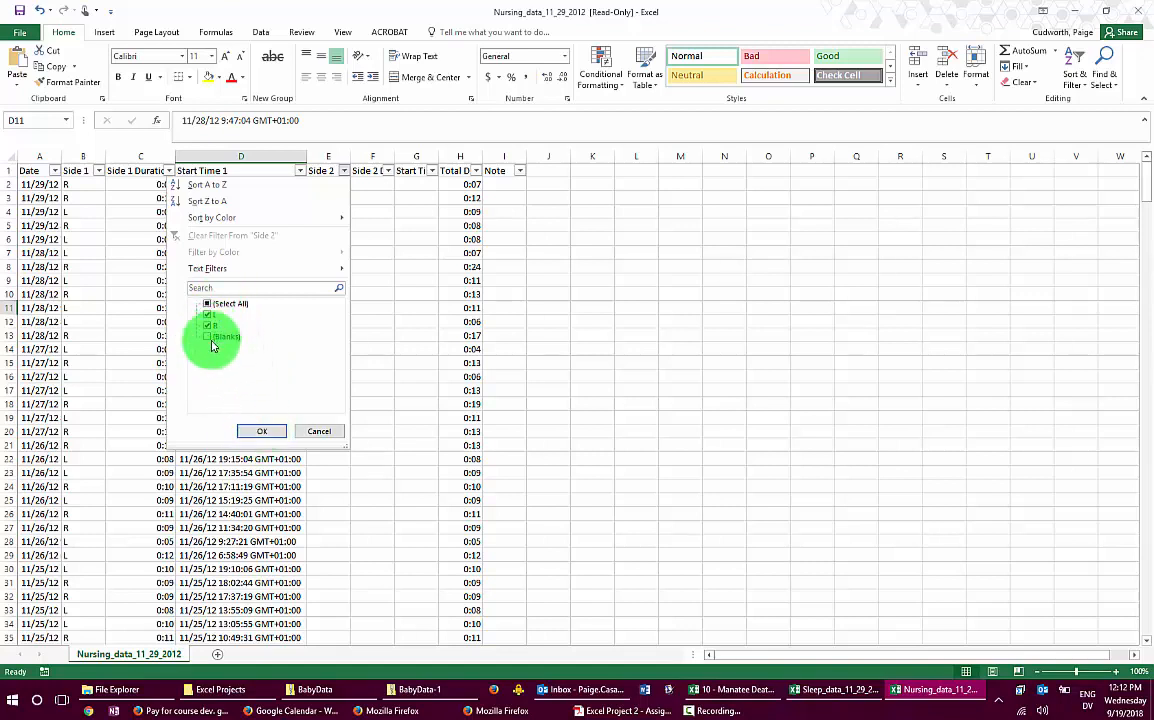
{"action": "left_click", "coordinate": [270, 432]}
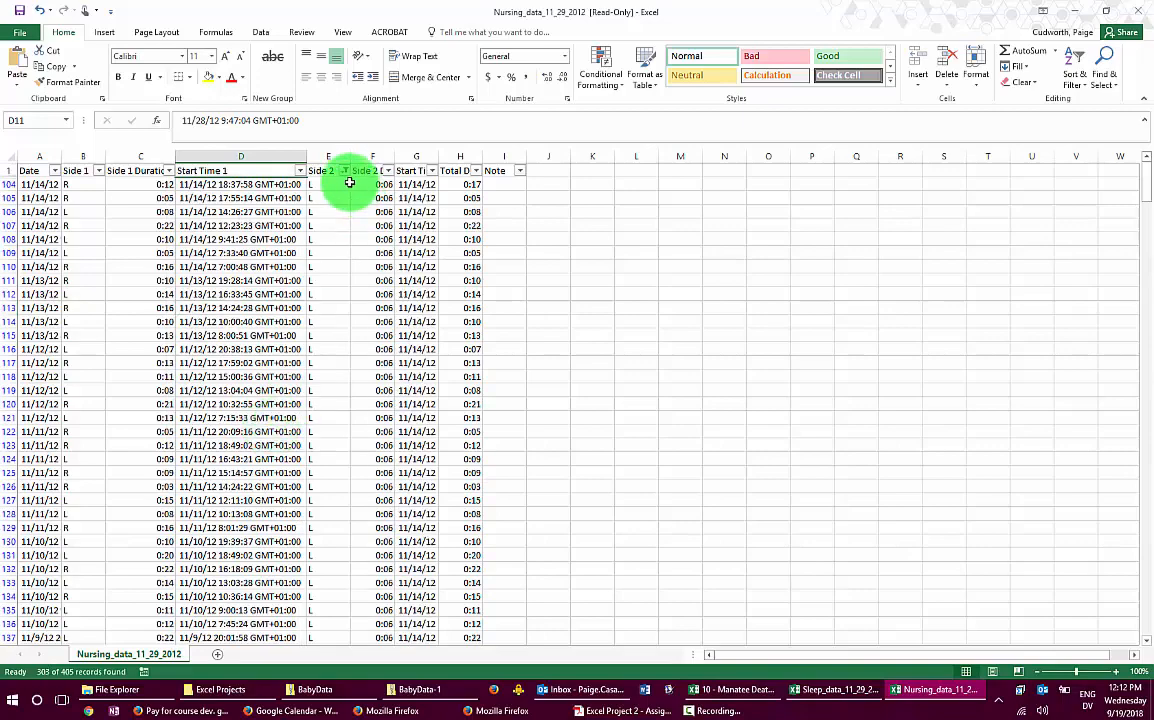
{"action": "scroll", "coordinate": [310, 435], "scroll_direction": "down", "scroll_amount": 2}
{"action": "scroll", "coordinate": [310, 435], "scroll_direction": "down", "scroll_amount": 20}
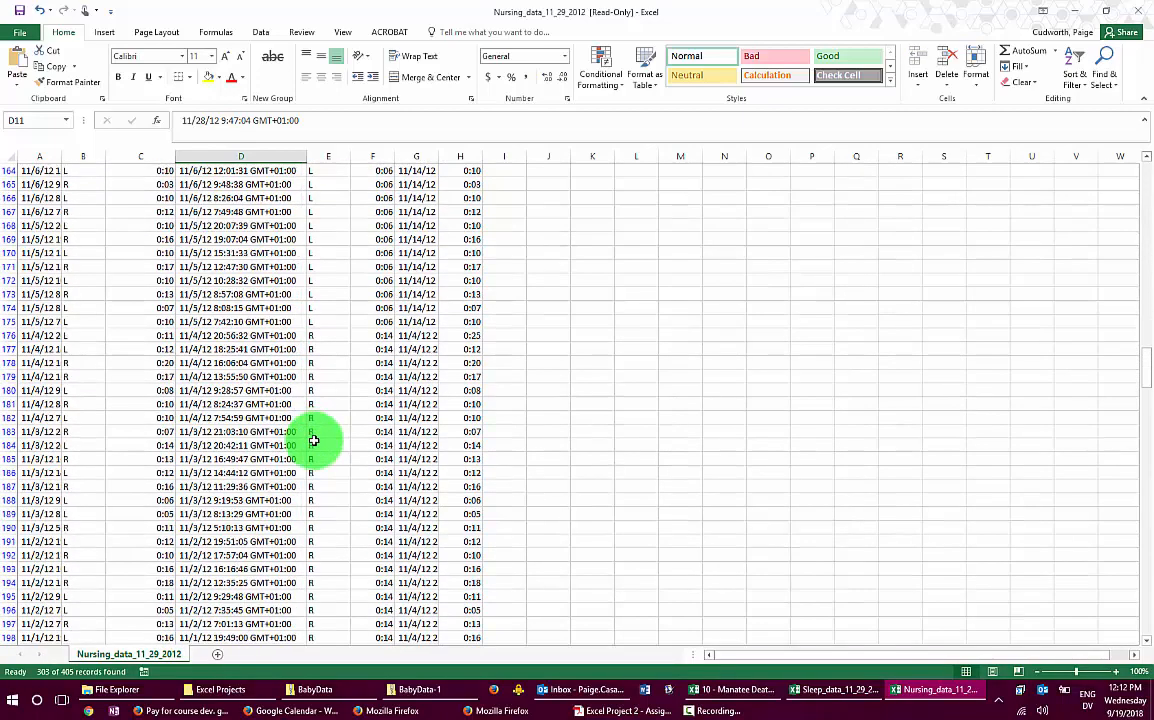
{"action": "scroll", "coordinate": [330, 498], "scroll_direction": "up", "scroll_amount": 20}
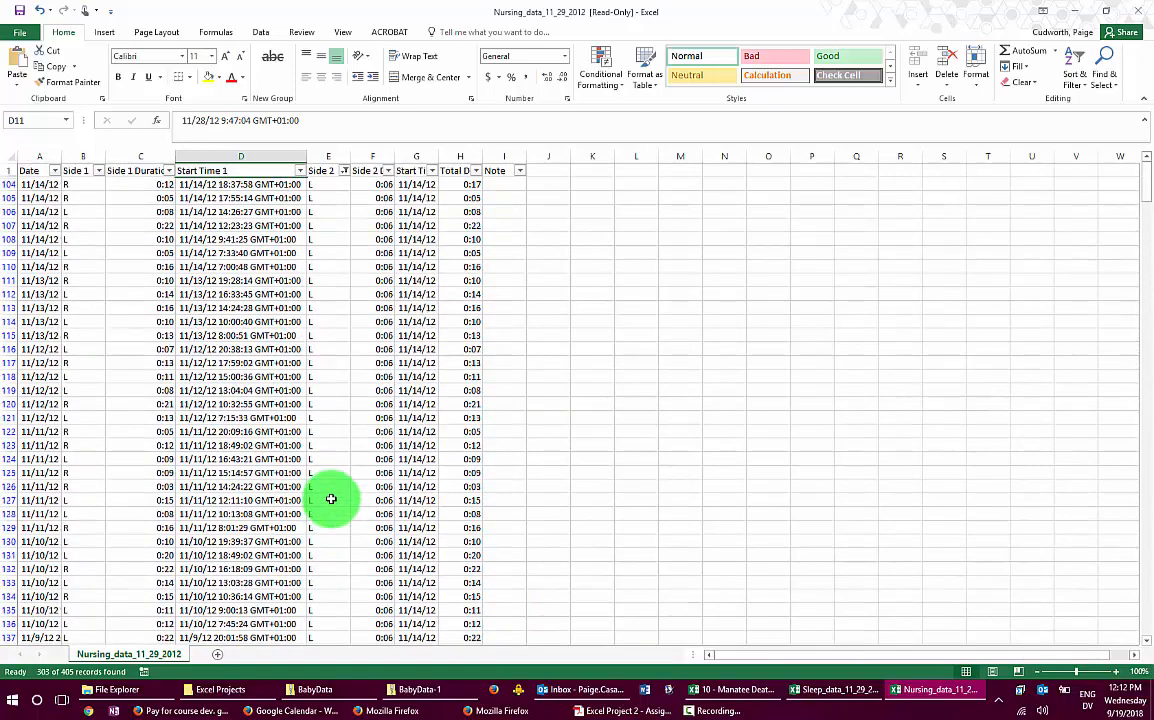
- Filter the Start Time 1 column to the entries matching the search text 10/11
{"action": "left_click", "coordinate": [476, 170]}
{"action": "left_click", "coordinate": [476, 170]}
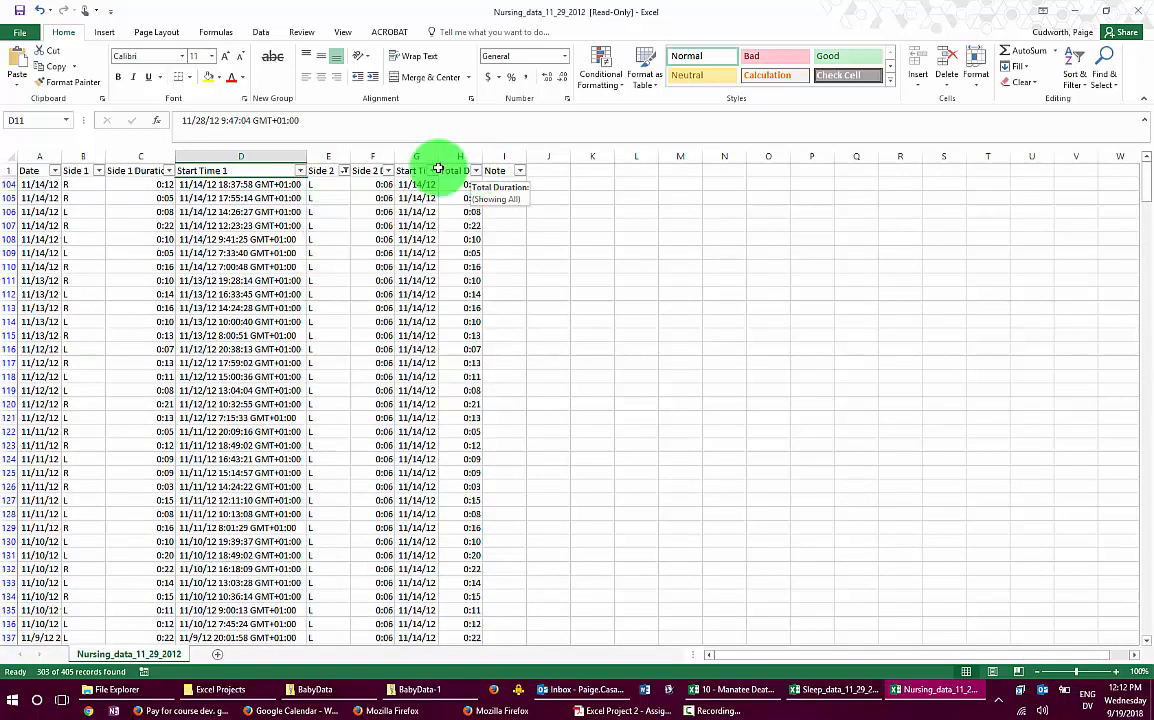
{"action": "left_click", "coordinate": [299, 171]}
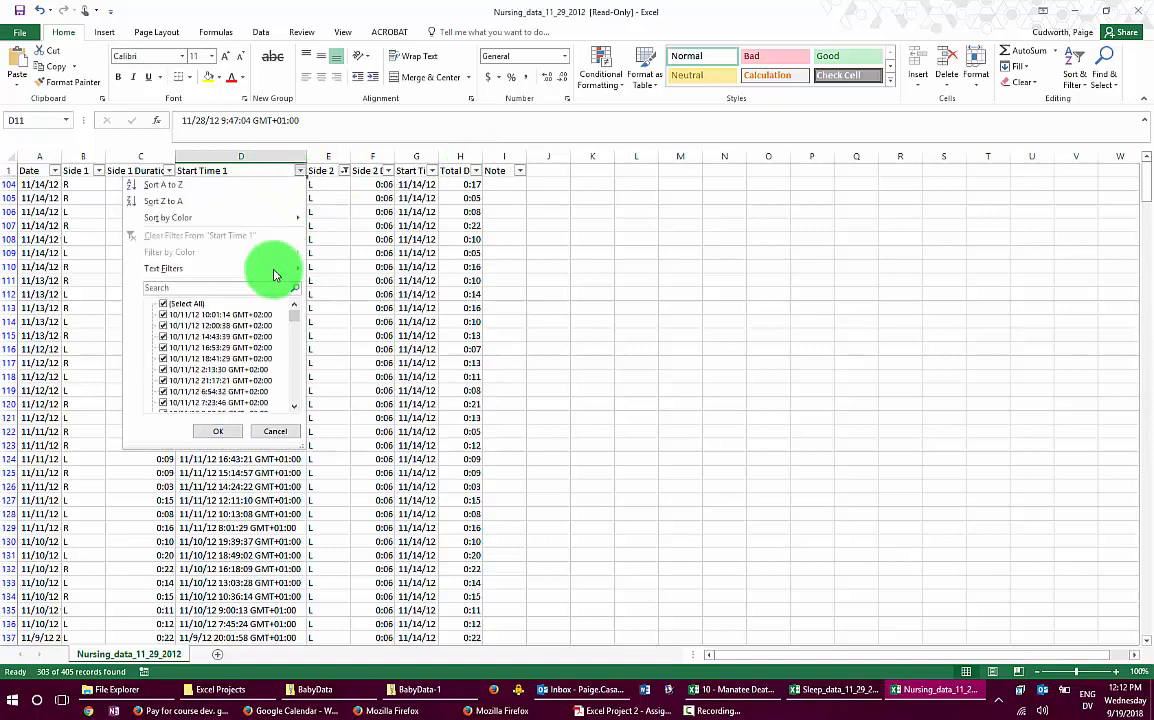
{"action": "mouse_move", "coordinate": [294, 315]}
{"action": "left_mouse_down"}
{"action": "mouse_move", "coordinate": [286, 412]}
{"action": "mouse_move", "coordinate": [283, 296]}
{"action": "left_mouse_up"}
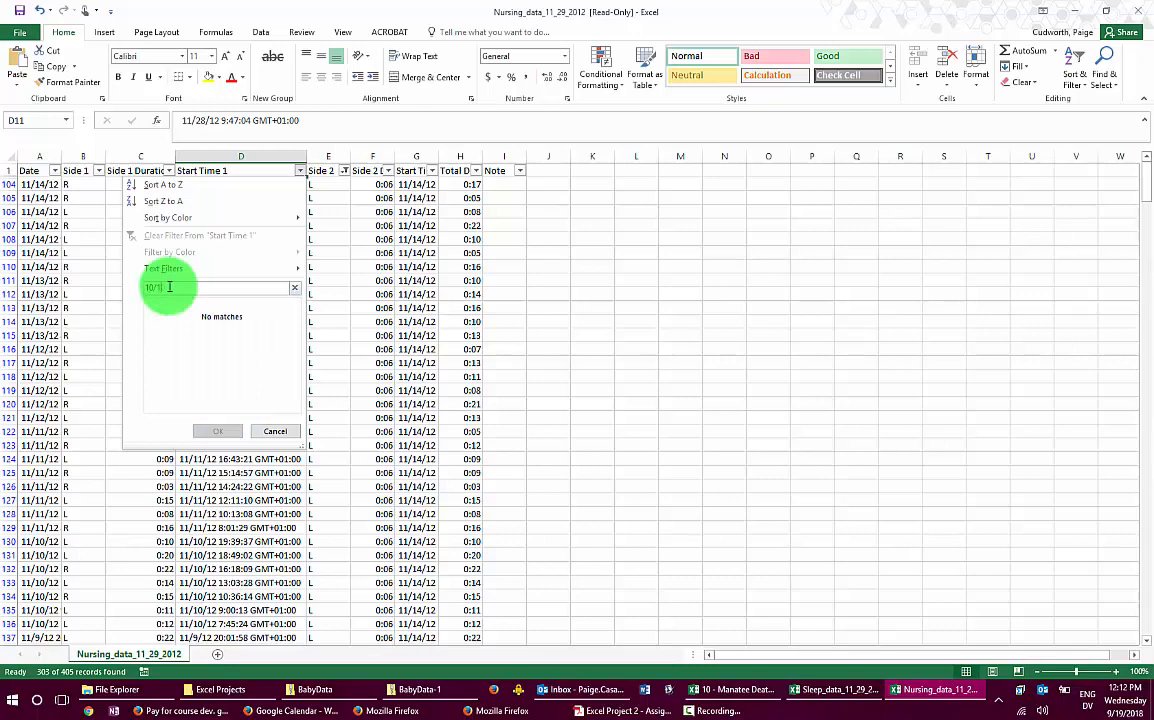
{"action": "type", "text": "1"}
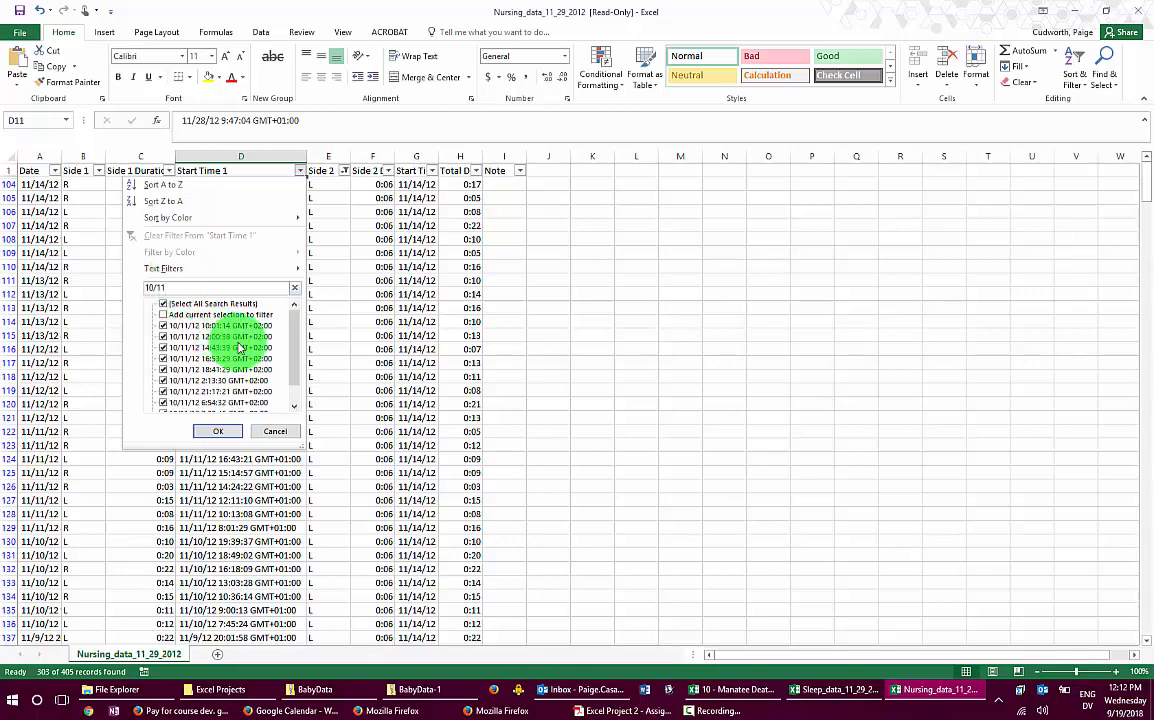
{"action": "left_click_drag", "start_coordinate": [295, 320], "coordinate": [273, 379]}
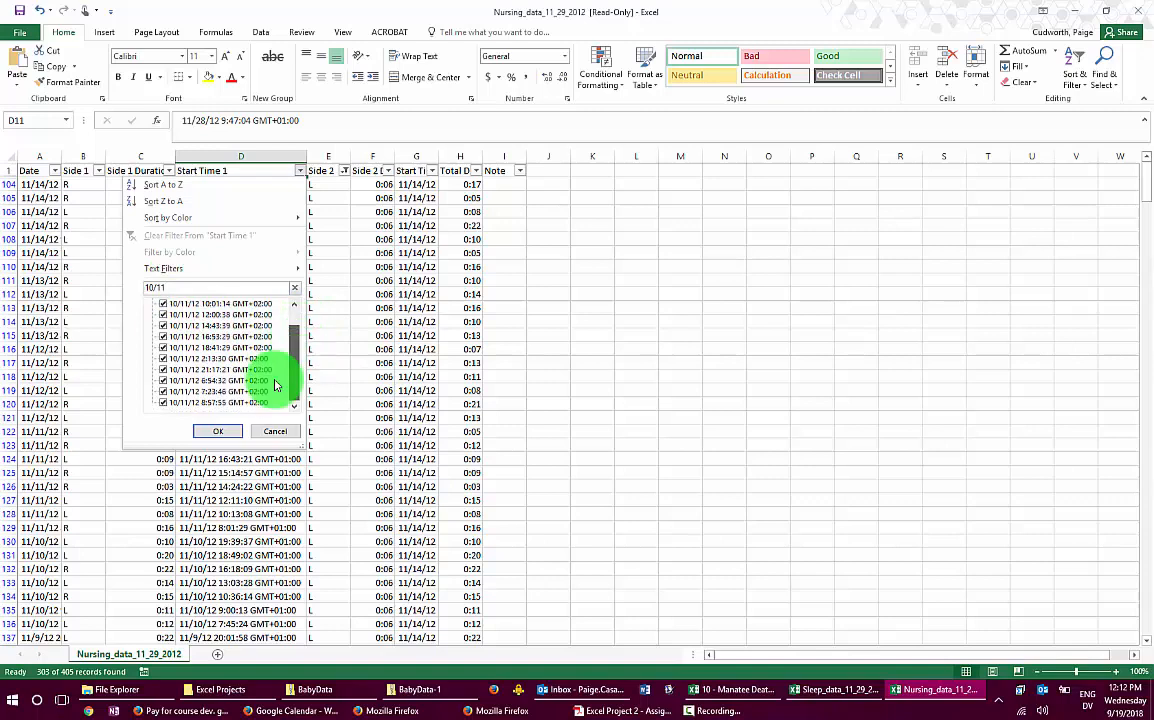
{"action": "left_click", "coordinate": [212, 431]}
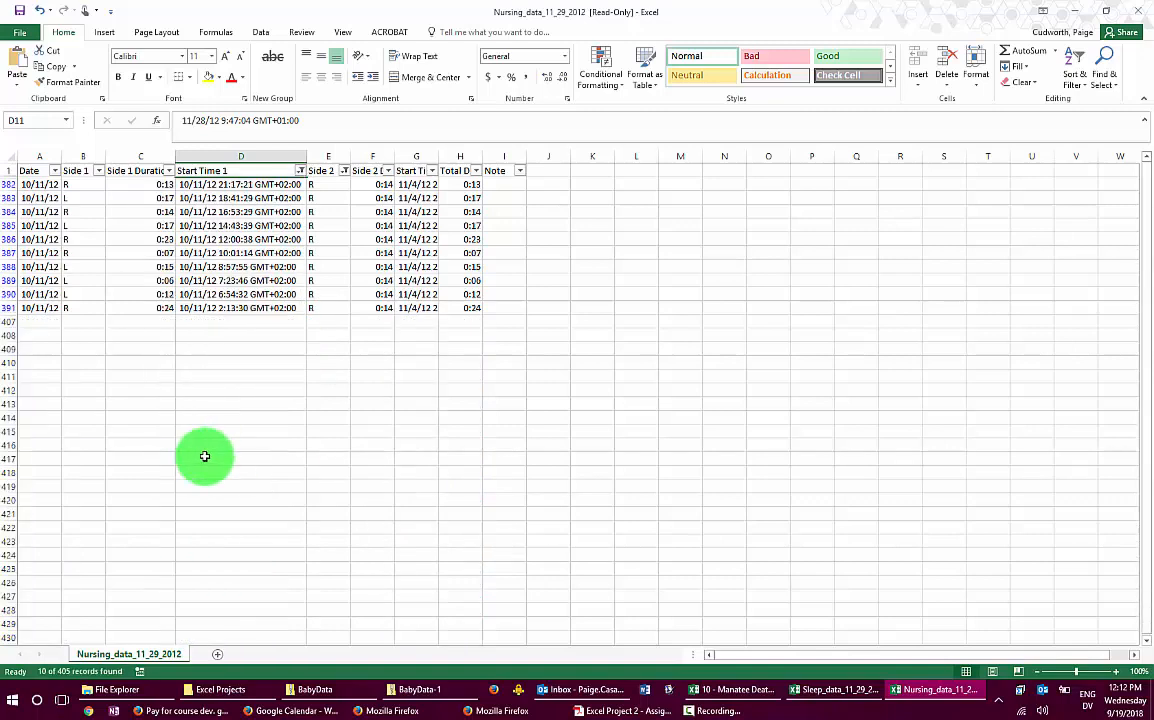